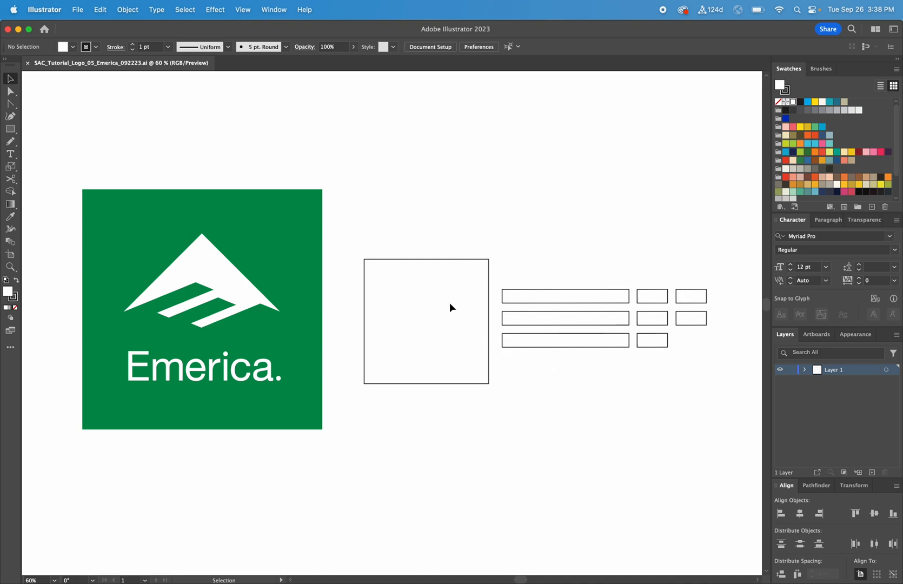
Rotate the large square 45 degrees into a diamond.
drag(461, 241, 422, 312)
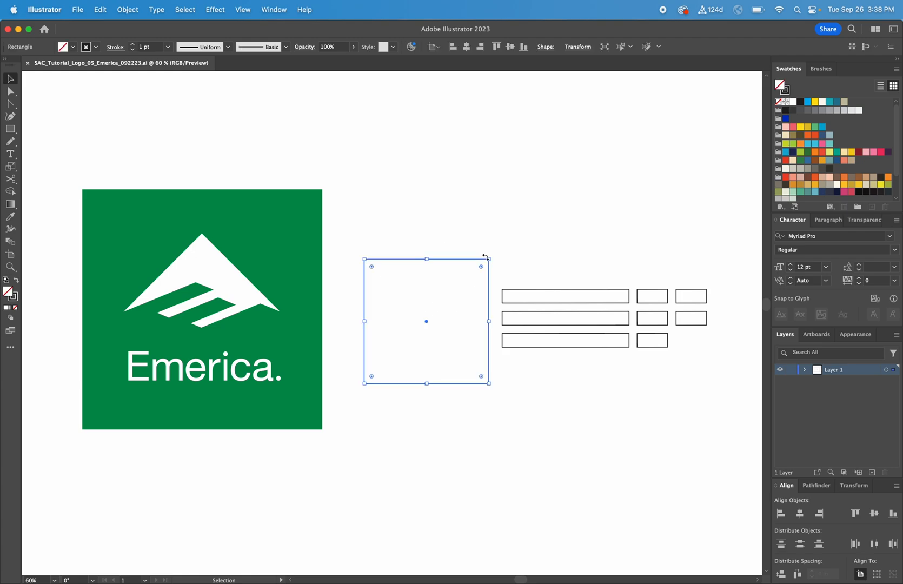
drag(514, 272, 541, 318)
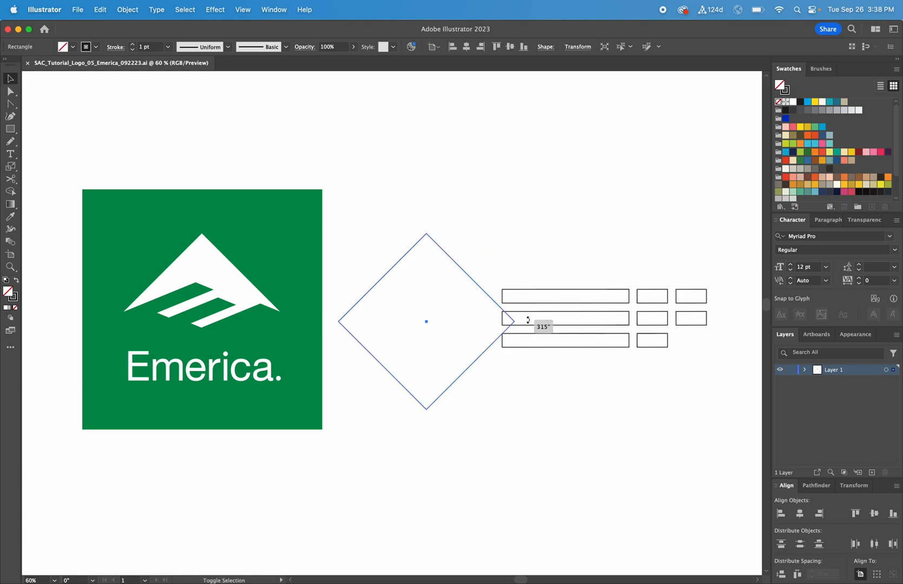
Move the set of long and short rectangles slightly to the right of the diamond.
click(510, 269)
drag(525, 262, 692, 371)
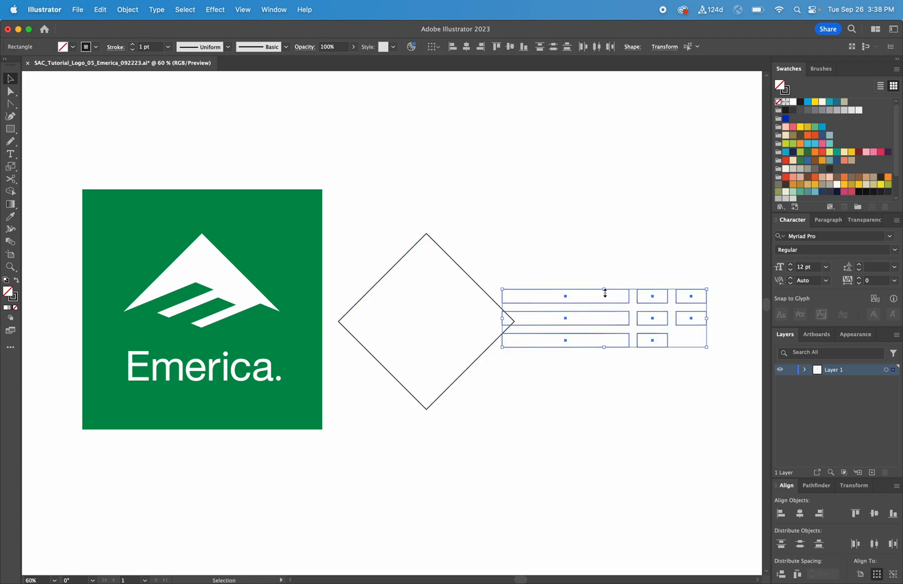
drag(598, 294, 635, 289)
click(556, 250)
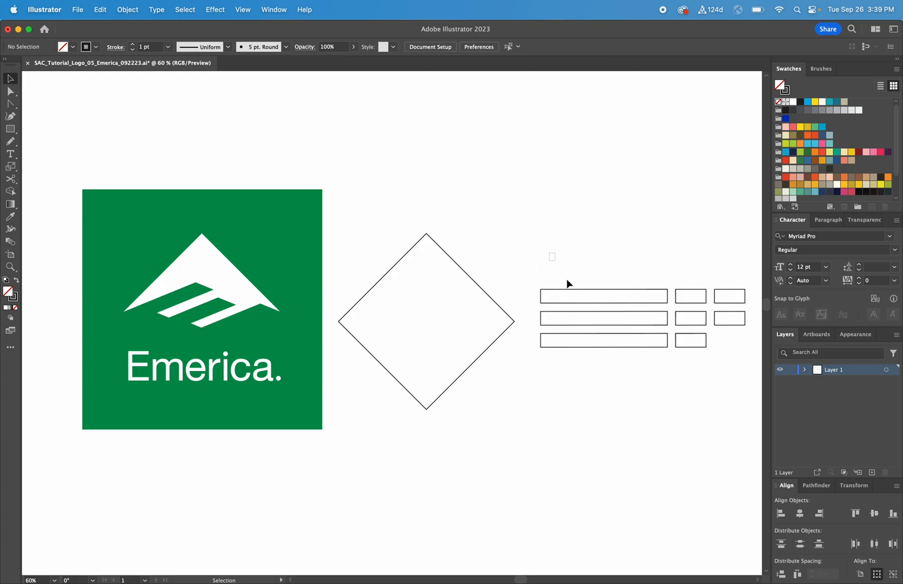
Rotate the three long bars to the diamond's slope and place them across the diamond.
drag(549, 252, 608, 379)
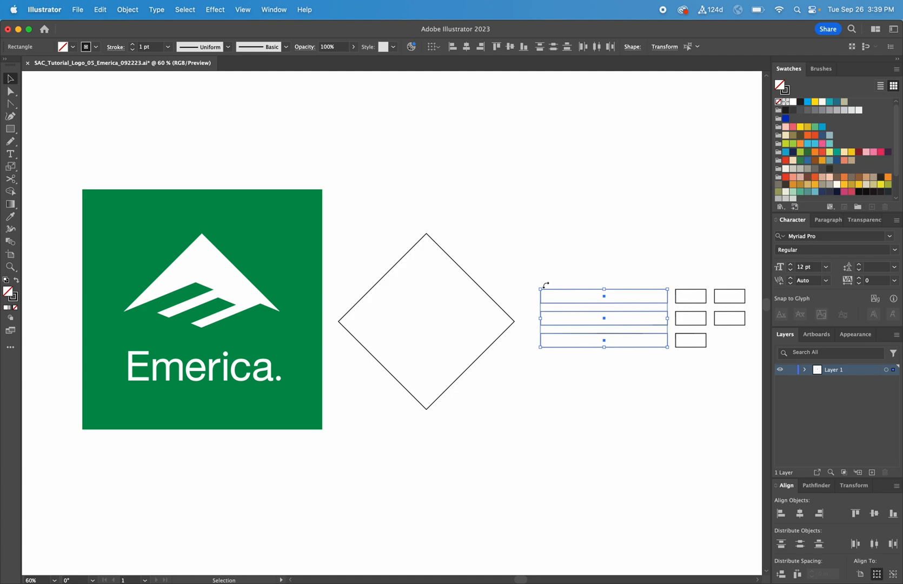
drag(546, 284, 428, 320)
drag(517, 255, 403, 425)
drag(470, 277, 497, 275)
click(517, 270)
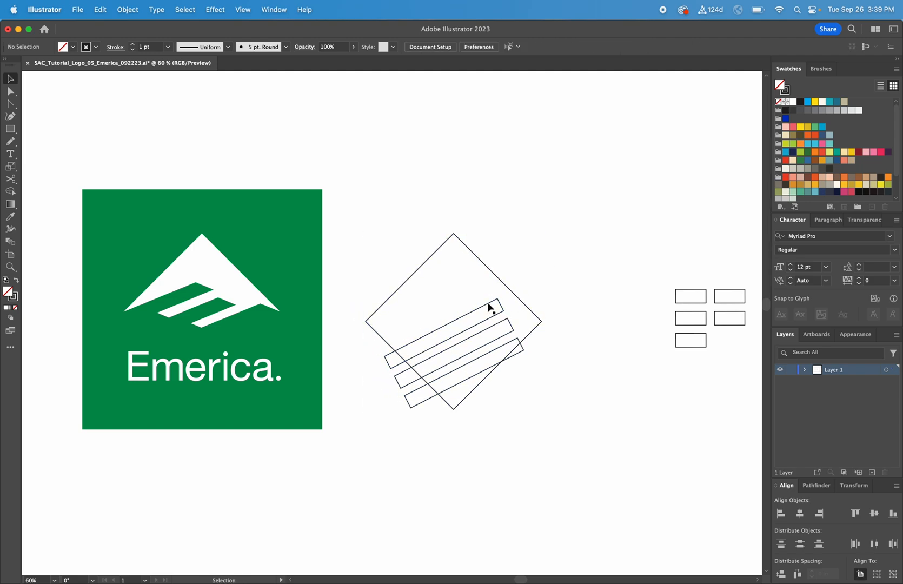
Reposition the top and middle long bars to space the three bars evenly across the diamond.
drag(494, 308, 449, 275)
click(518, 246)
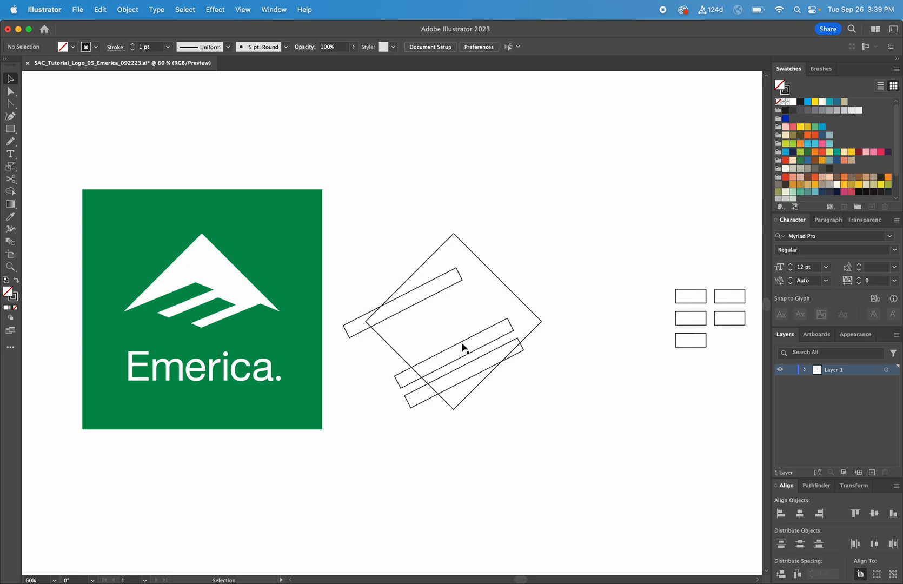
mouse_move(462, 346)
mouse_down()
mouse_move(431, 316)
mouse_move(463, 342)
mouse_move(459, 330)
mouse_up()
click(559, 371)
Rotate the five small rectangles to the bars' angle and place one at the top bar's right end.
drag(652, 252, 720, 360)
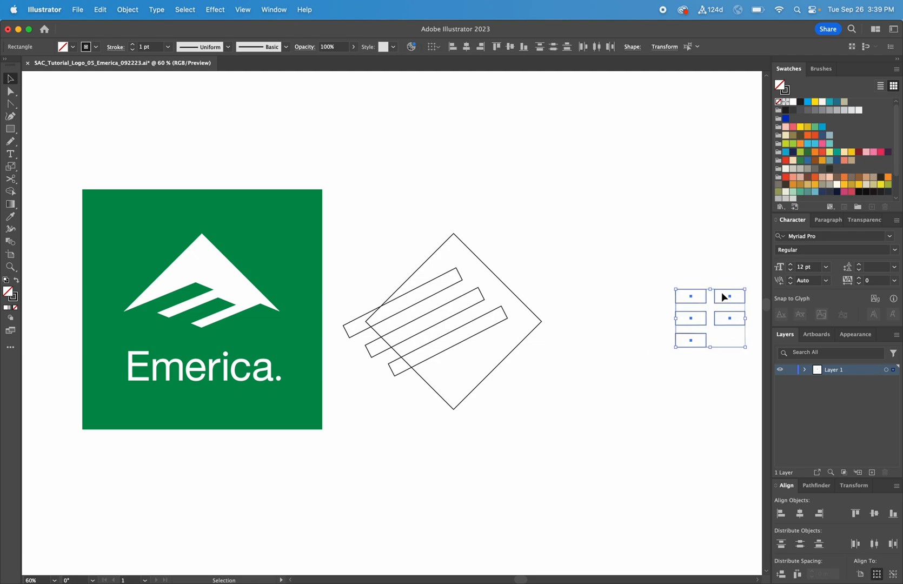
drag(721, 292, 602, 286)
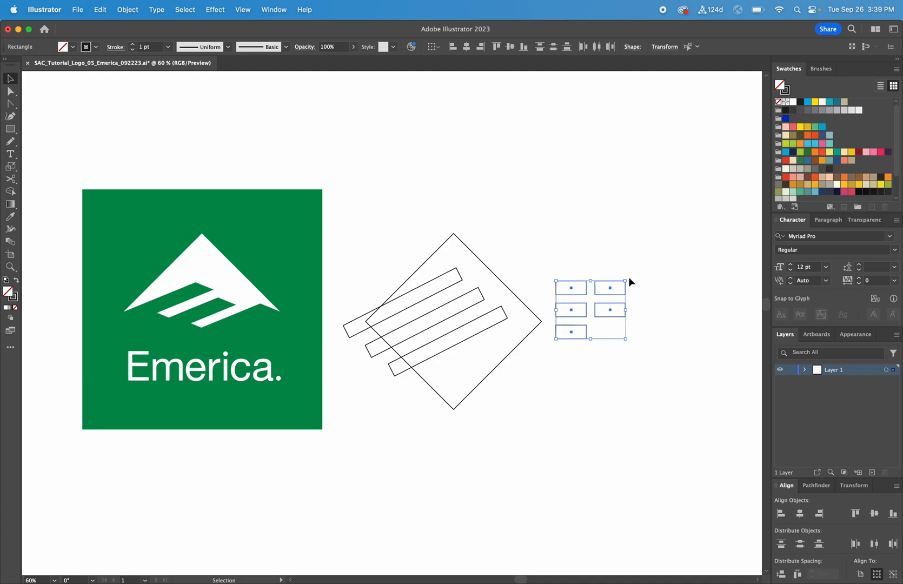
drag(628, 278, 465, 282)
click(610, 293)
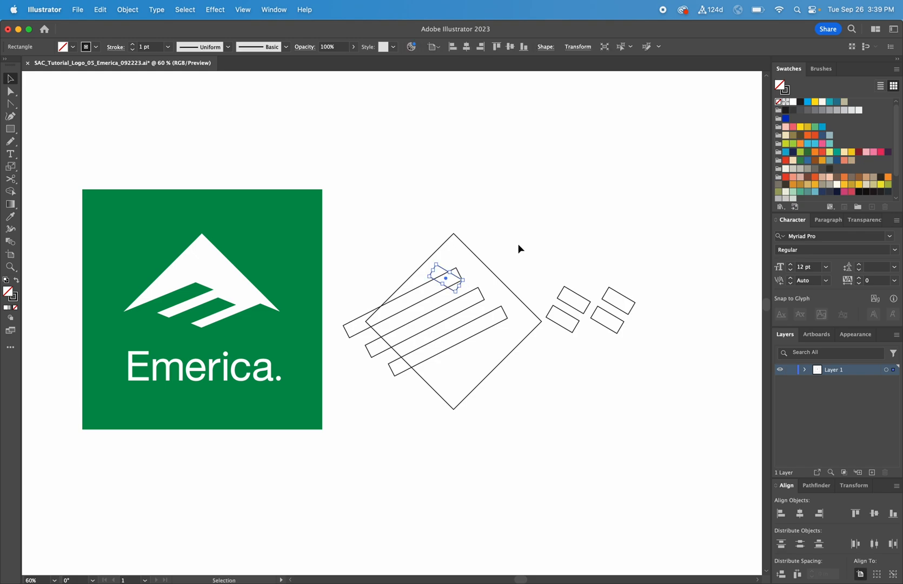
click(518, 246)
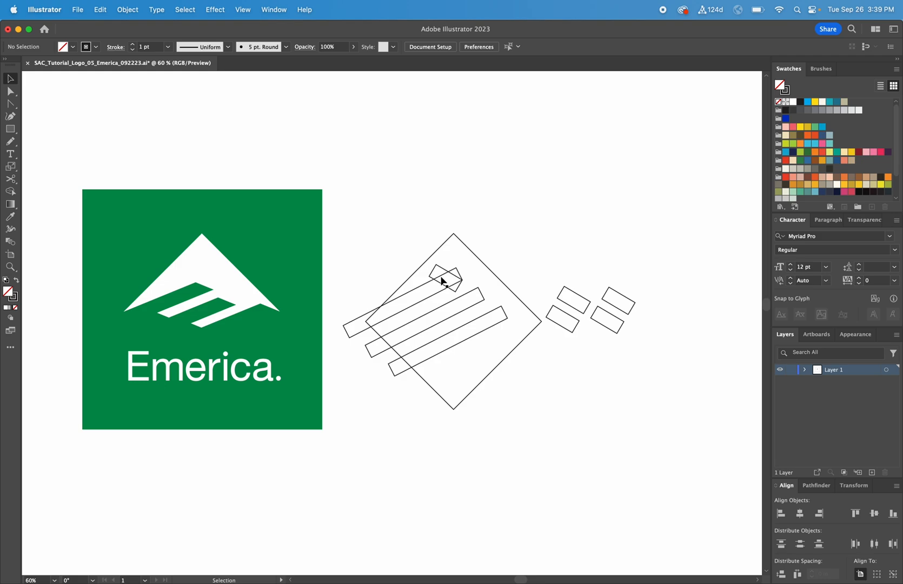
Move three more small rectangles onto the ends of the long bars.
drag(572, 297, 469, 286)
click(538, 253)
drag(562, 315, 500, 312)
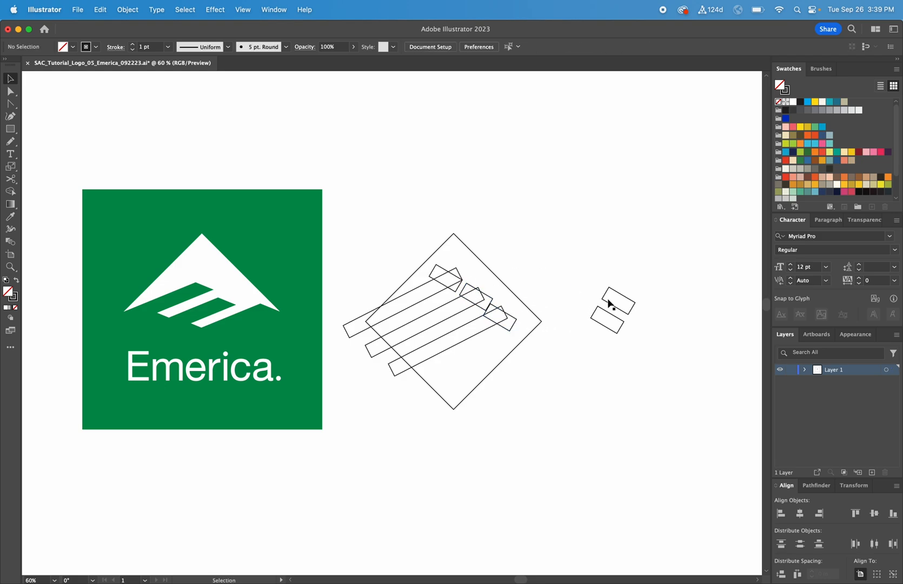
drag(617, 307, 548, 307)
scroll(476, 304, right, 2)
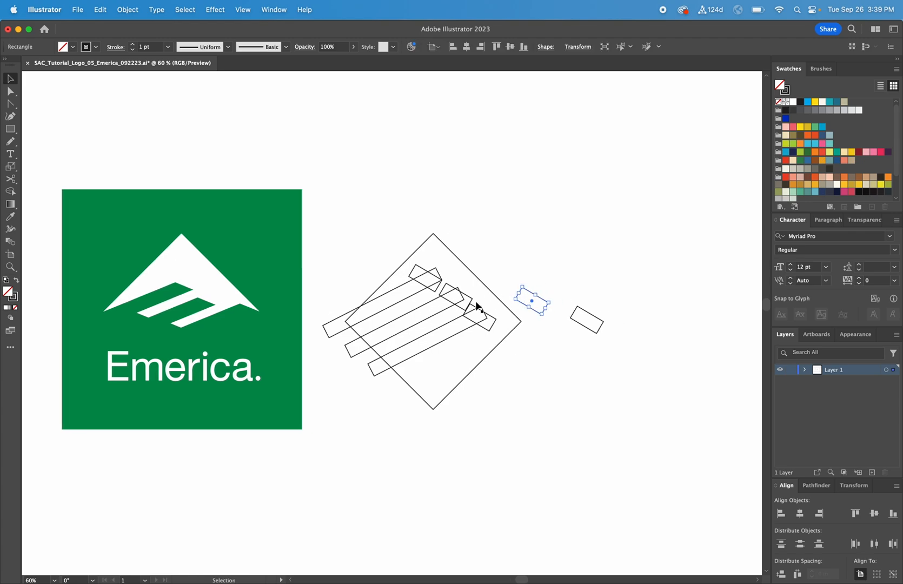
Select the whole rectangle arrangement beside the logo and delete it.
drag(344, 222, 640, 390)
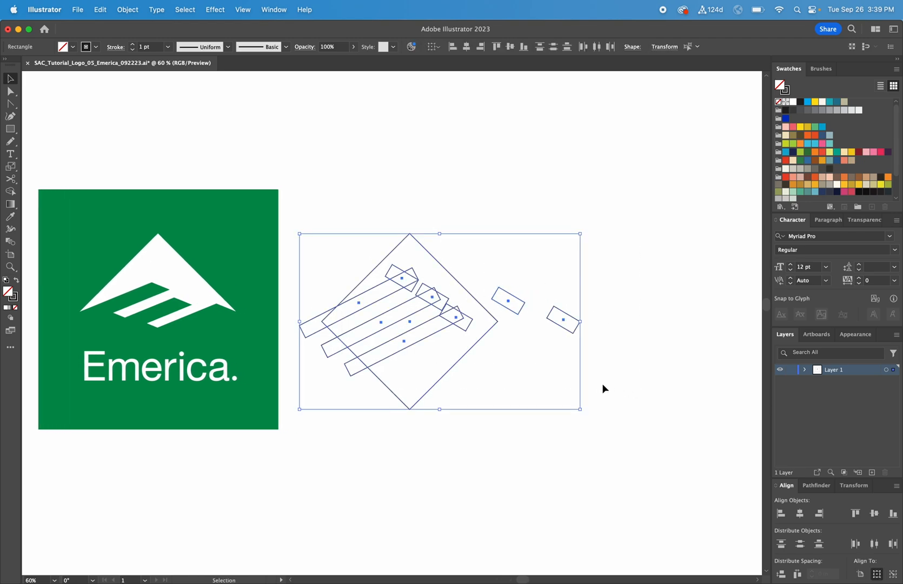
scroll(648, 328, right, 9)
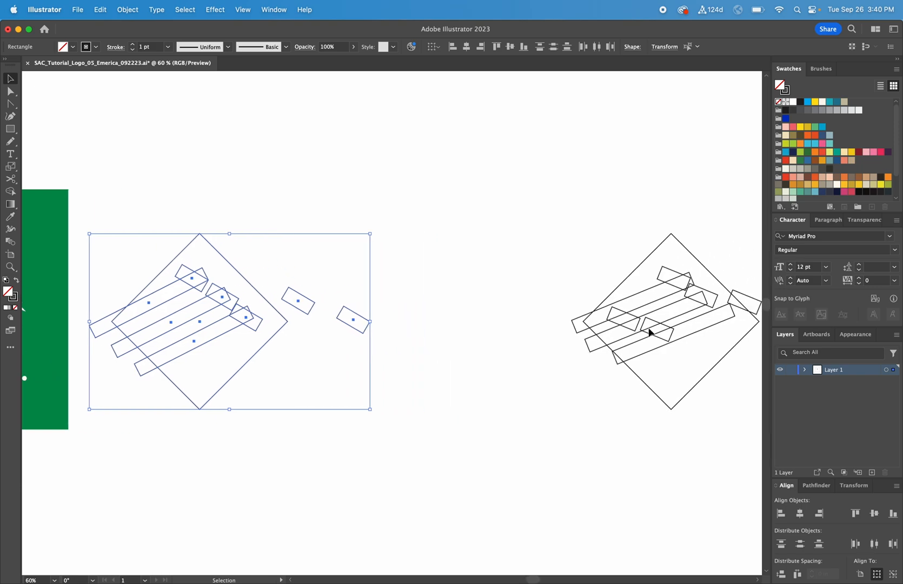
key(Delete)
Move the prepared diamond-and-bars arrangement next to the logo and adjust one small rectangle.
drag(577, 262, 756, 424)
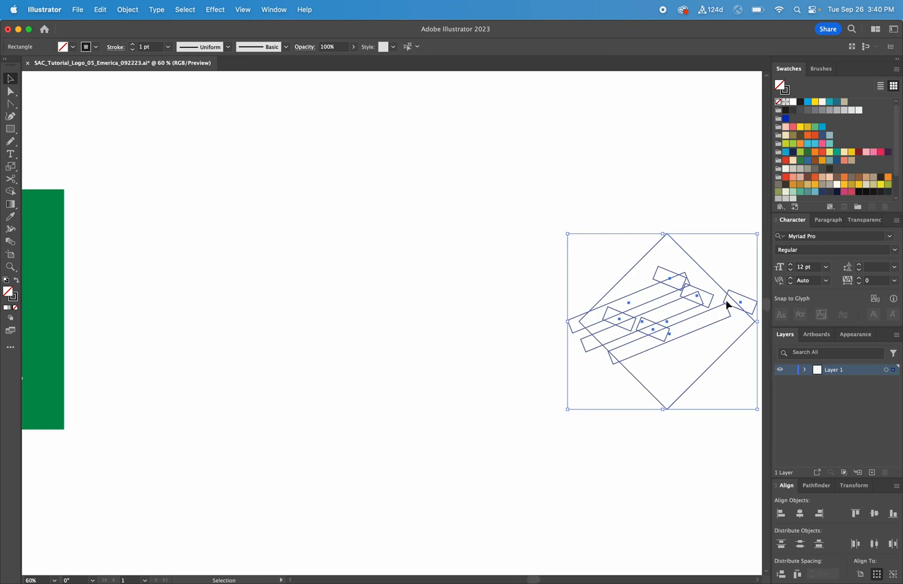
drag(720, 289, 335, 268)
scroll(461, 304, left, 9)
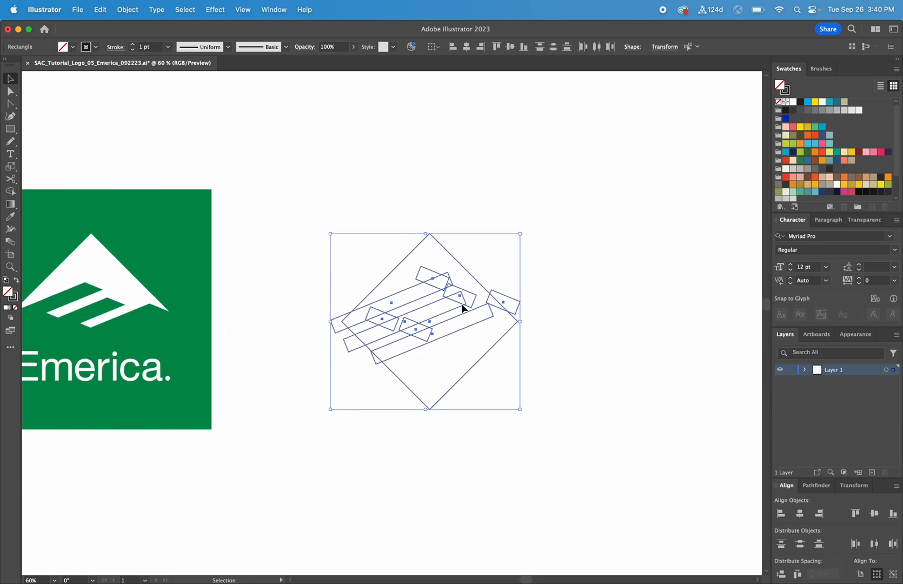
drag(548, 276, 478, 271)
click(612, 308)
scroll(612, 308, left, 2)
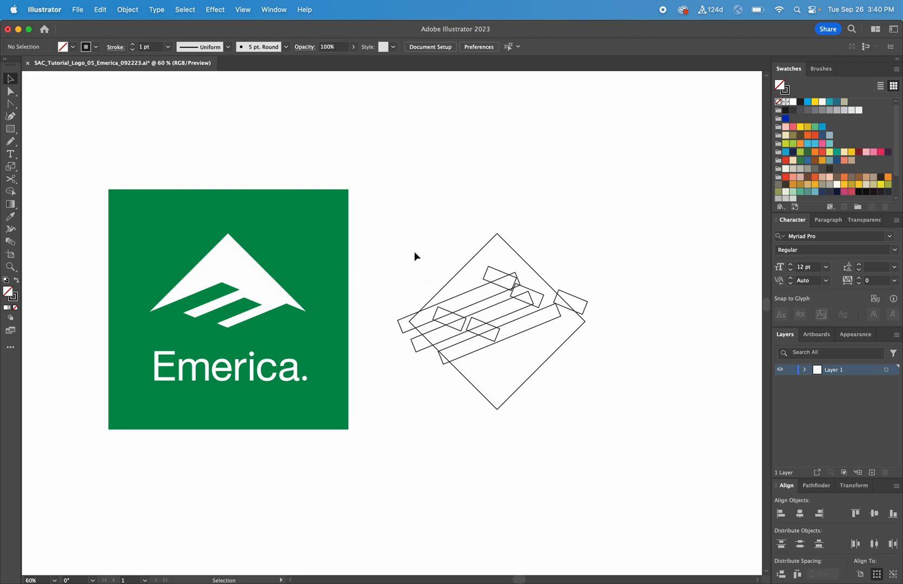
Shift the entire diamond-and-bars arrangement slightly to the left.
drag(391, 208, 627, 423)
scroll(356, 133, up, 1)
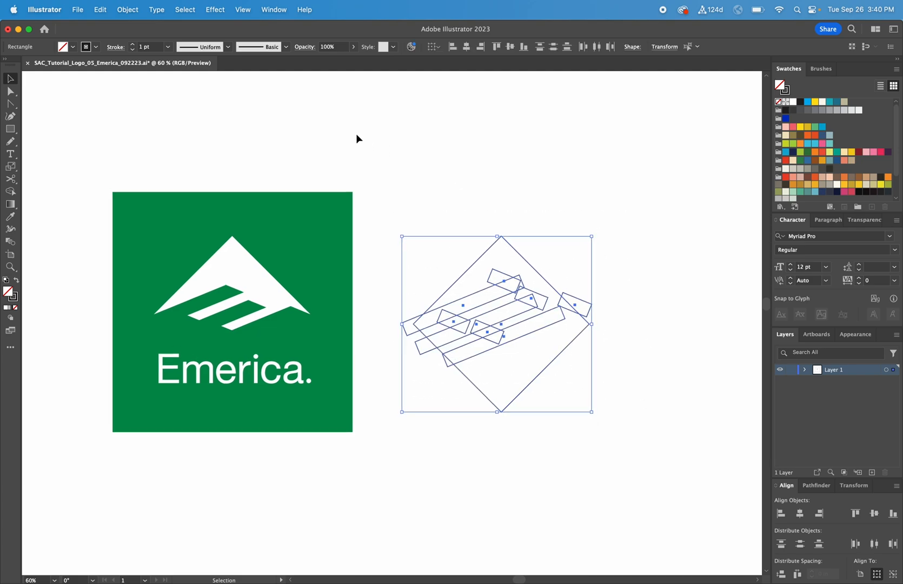
click(11, 192)
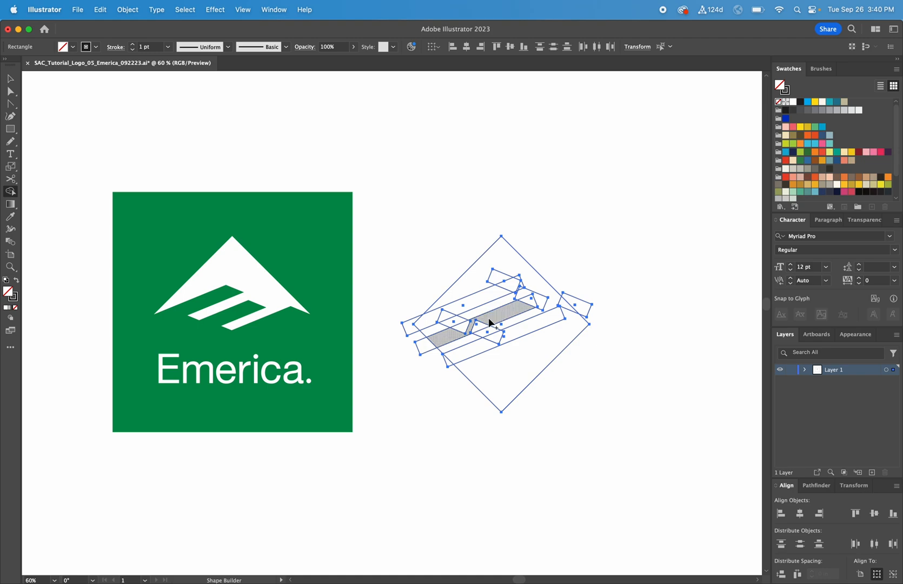
key(super+equal)
scroll(517, 319, left, 4)
scroll(516, 319, left, 1)
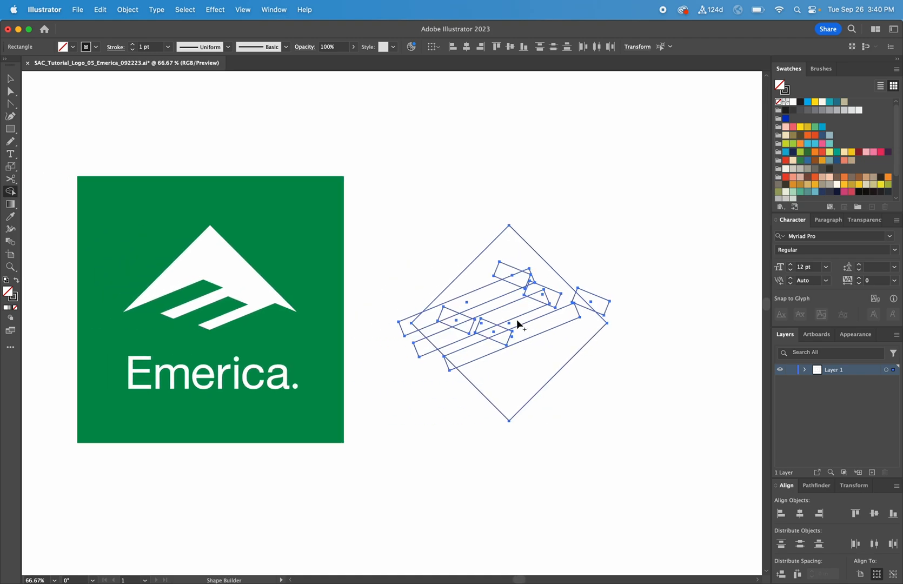
key(super+equal)
scroll(516, 319, left, 6)
scroll(509, 329, left, 2)
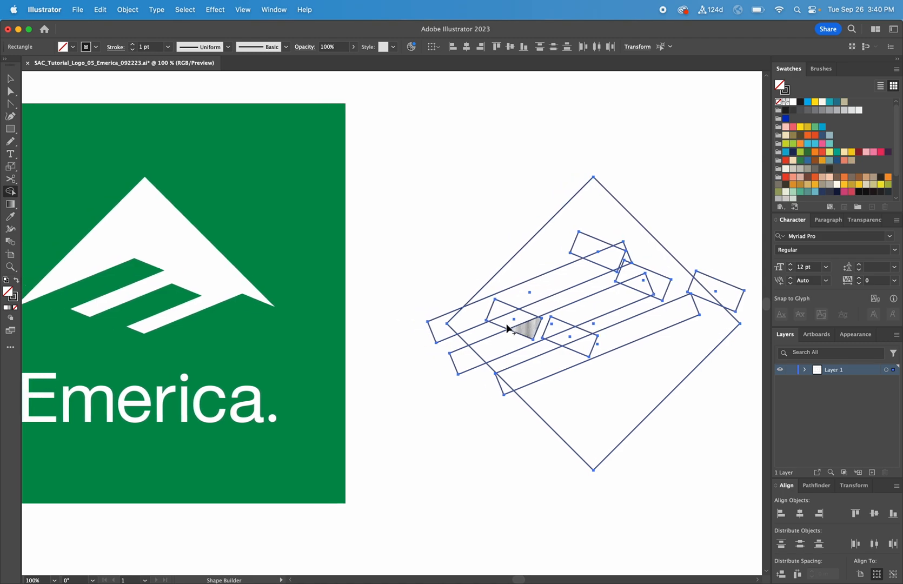
key(v)
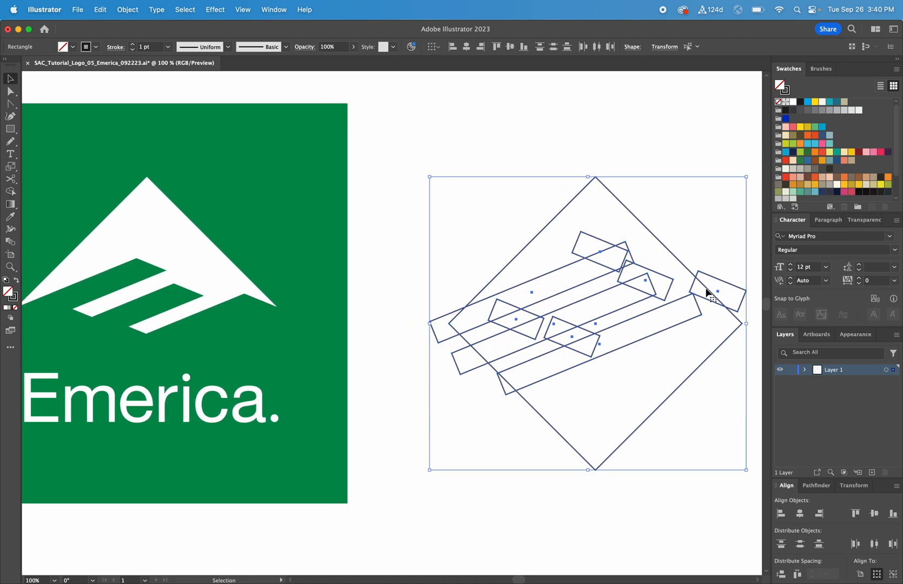
drag(716, 285, 680, 286)
scroll(680, 286, left, 3)
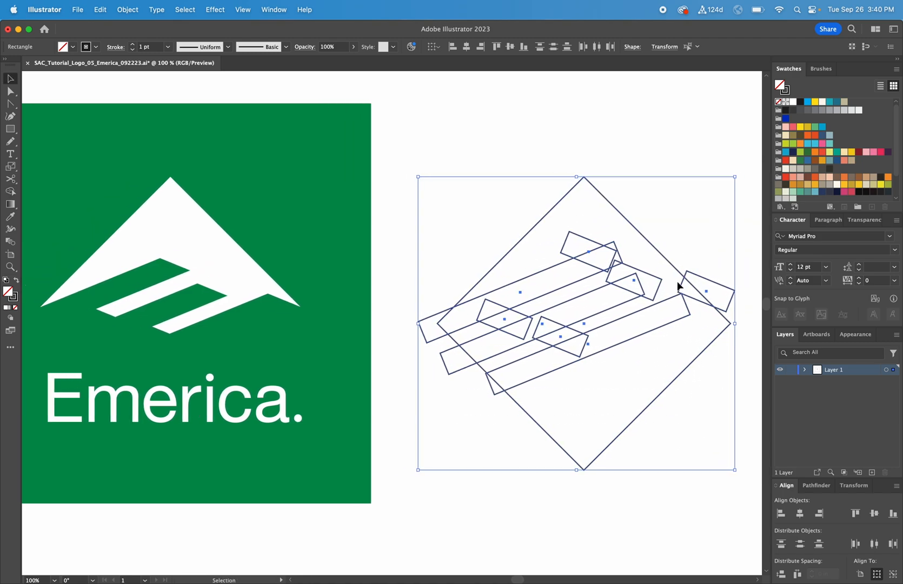
scroll(680, 287, right, 2)
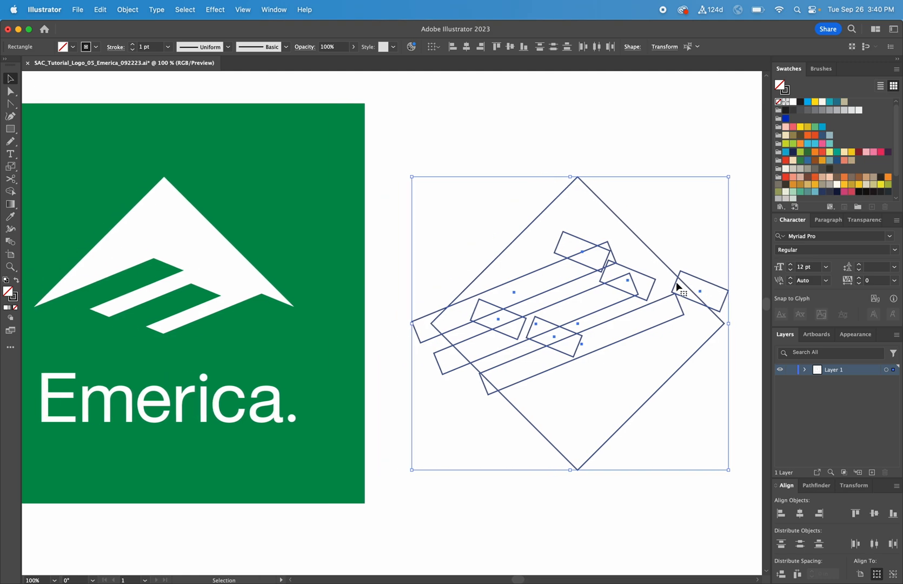
click(481, 163)
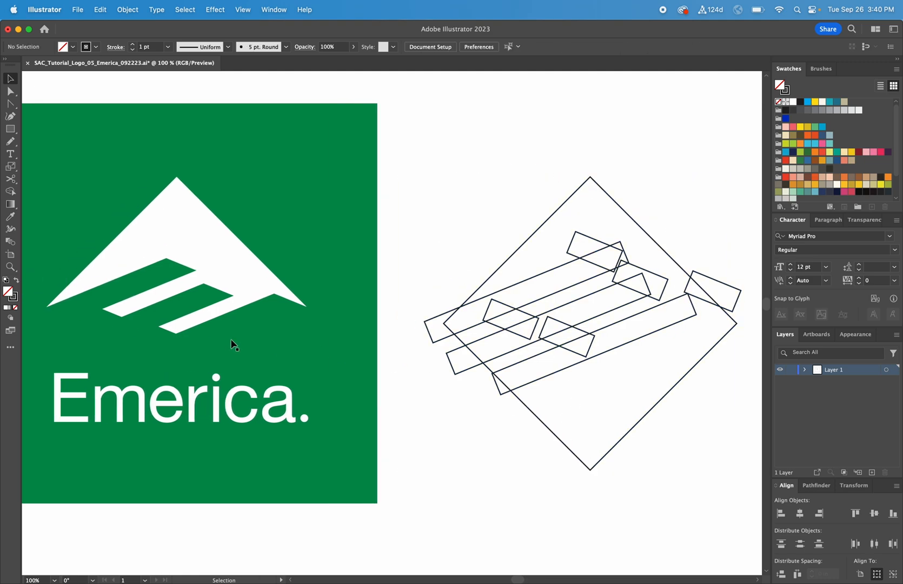
Select all shapes and, with Shape Builder, delete the bar ends and pieces outside the mountain on the left.
drag(433, 139, 740, 498)
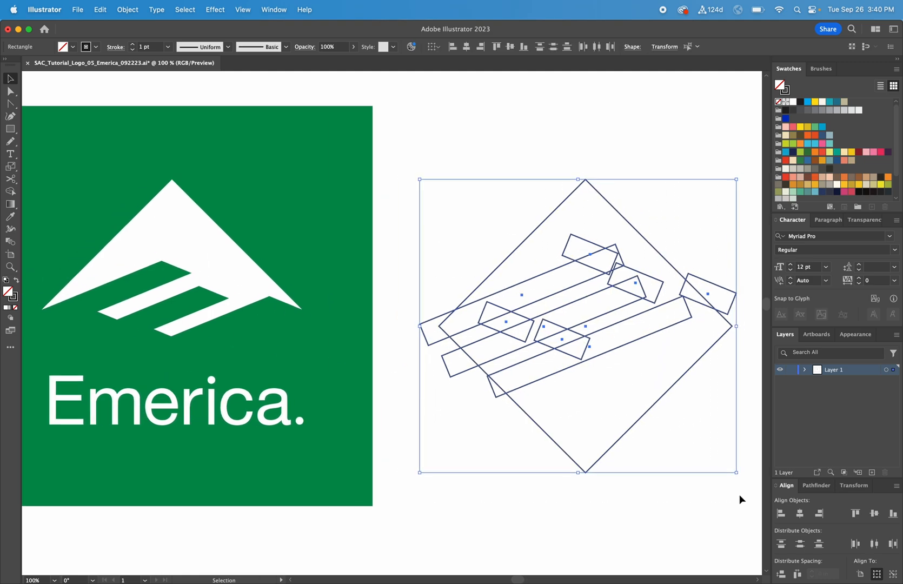
click(11, 192)
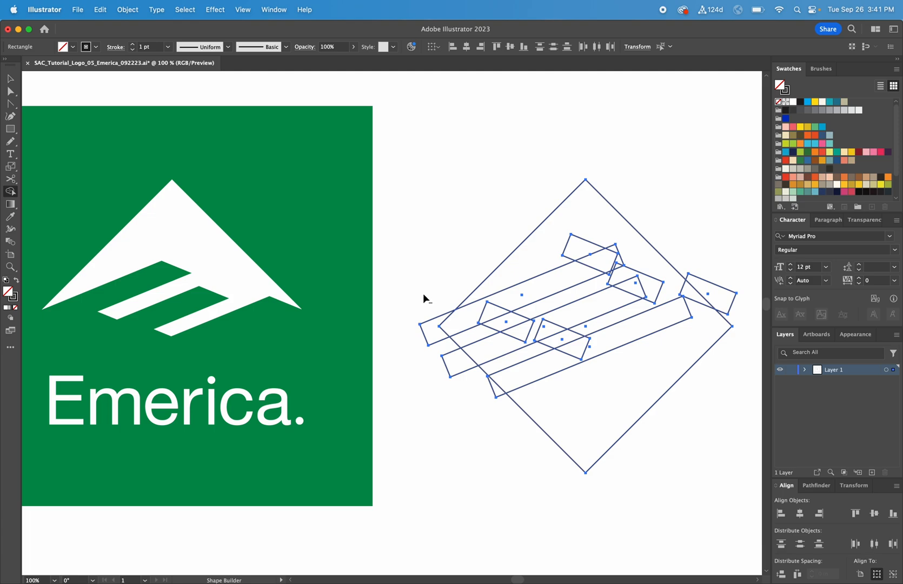
mouse_move(423, 296)
mouse_down()
mouse_move(432, 341)
mouse_move(492, 388)
mouse_up()
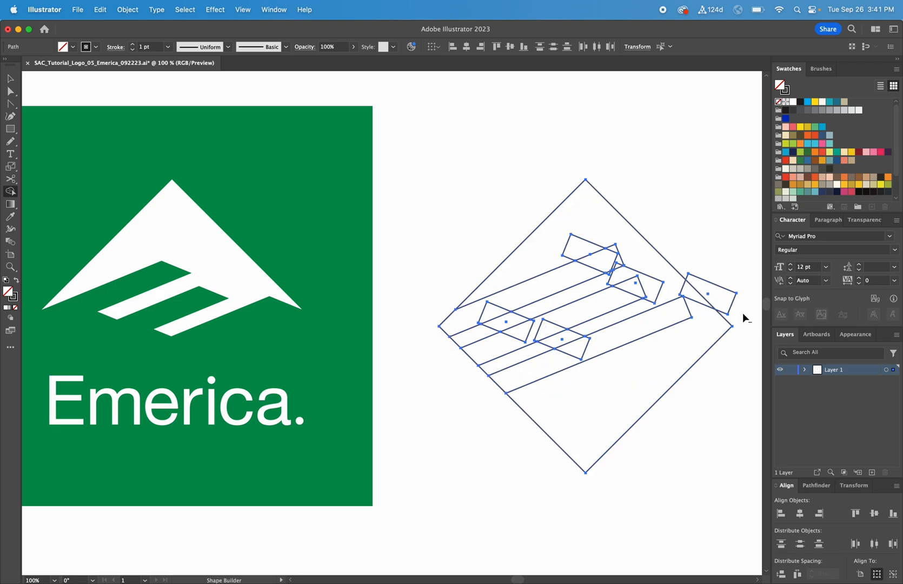
alt+click(728, 302)
drag(428, 329, 567, 281)
drag(456, 362, 567, 317)
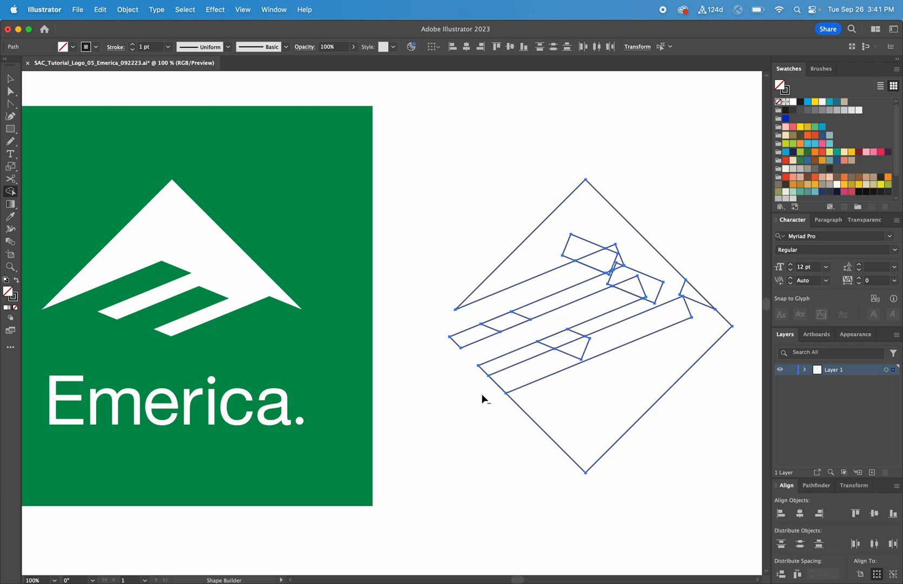
Delete the lower half of the diamond and the leftover segments between the stripes with Shape Builder.
drag(482, 394, 604, 344)
mouse_move(683, 400)
mouse_down()
mouse_move(579, 356)
mouse_move(588, 358)
mouse_up()
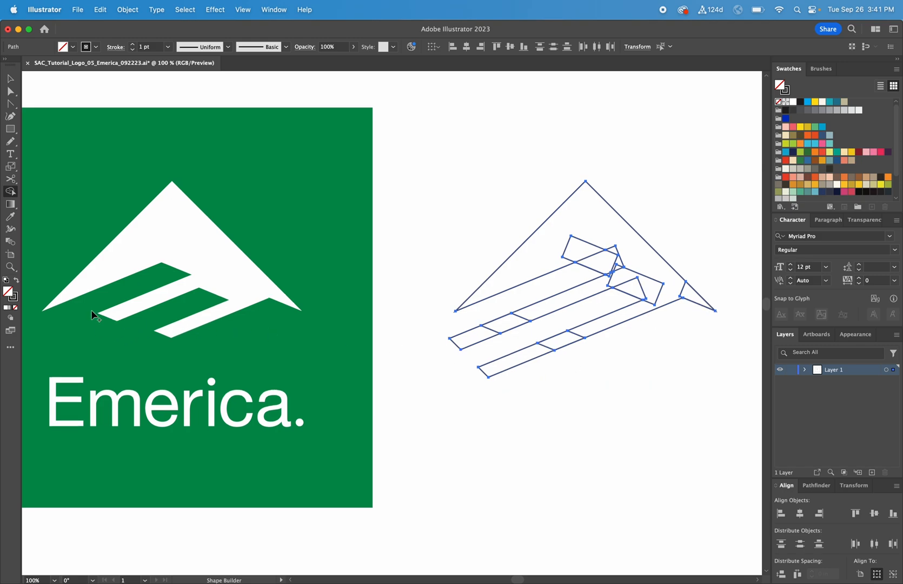
drag(514, 359, 557, 345)
drag(461, 349, 502, 327)
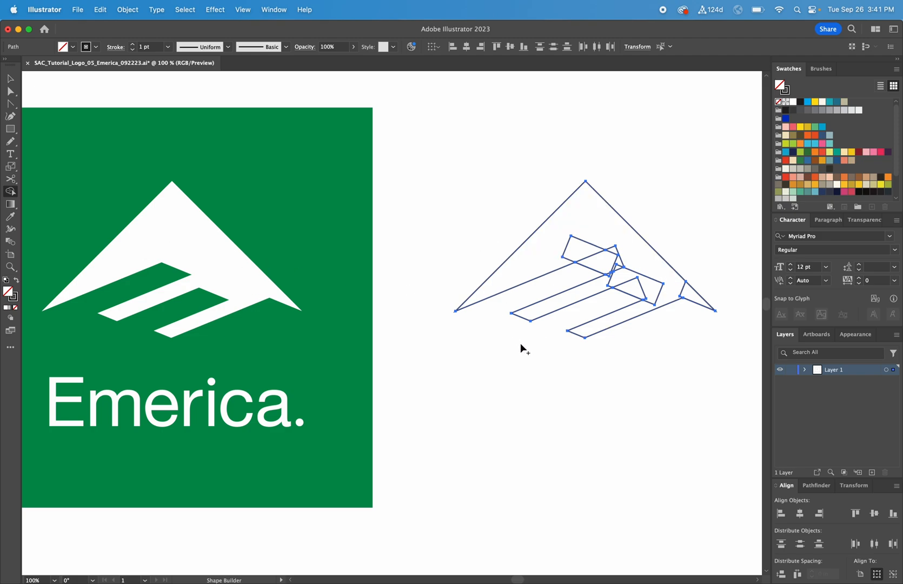
Merge the mountain pieces into one shape and apply the logo's white fill with the Eyedropper.
click(536, 255)
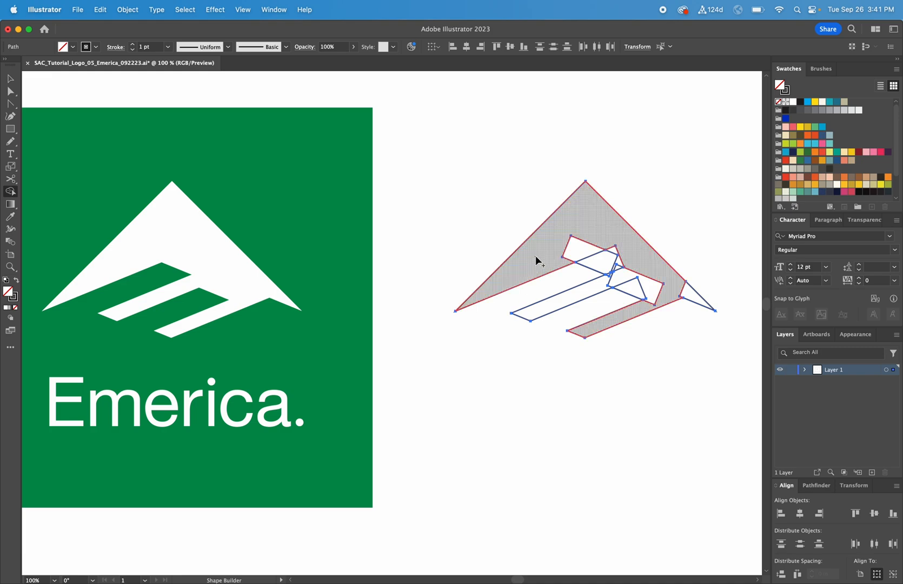
mouse_move(562, 254)
mouse_down()
mouse_move(619, 268)
mouse_move(608, 275)
mouse_move(616, 268)
mouse_move(610, 276)
mouse_move(630, 285)
mouse_move(654, 285)
mouse_move(613, 263)
mouse_move(685, 306)
mouse_up()
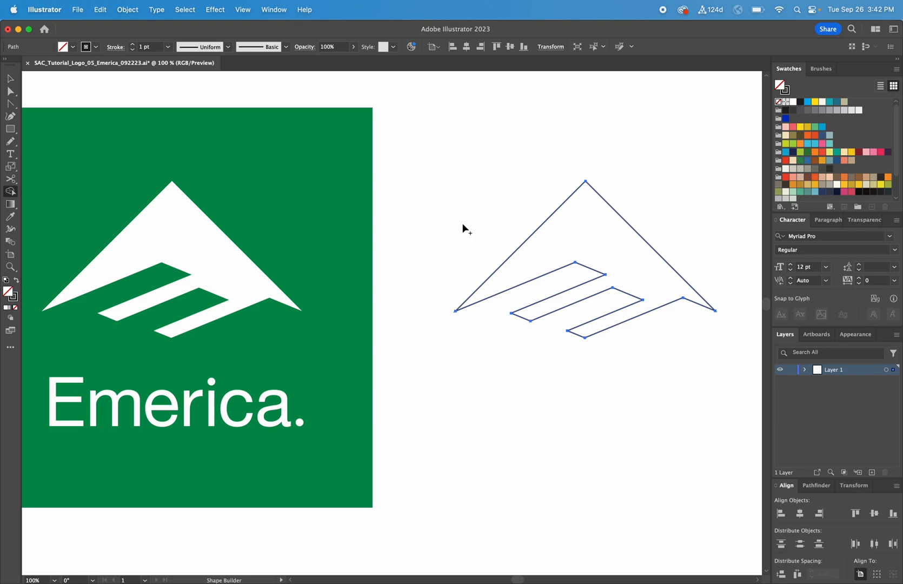
key(i)
click(189, 232)
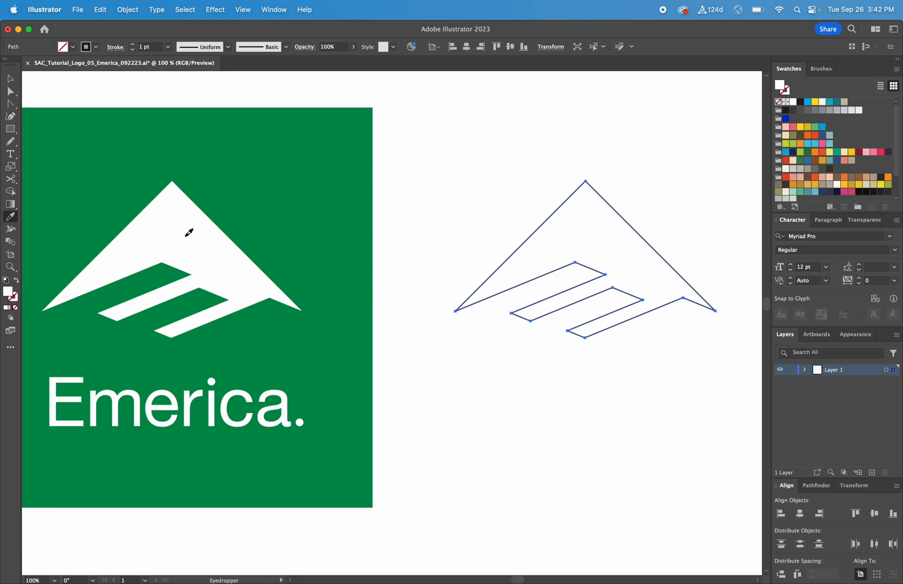
Duplicate the green background square to the right of the original logo.
key(v)
click(470, 160)
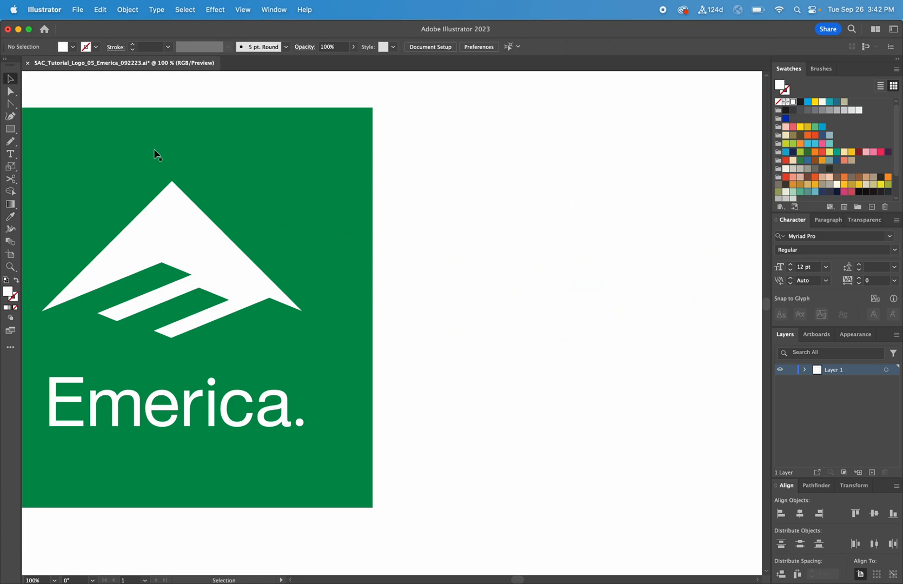
drag(131, 150, 558, 152)
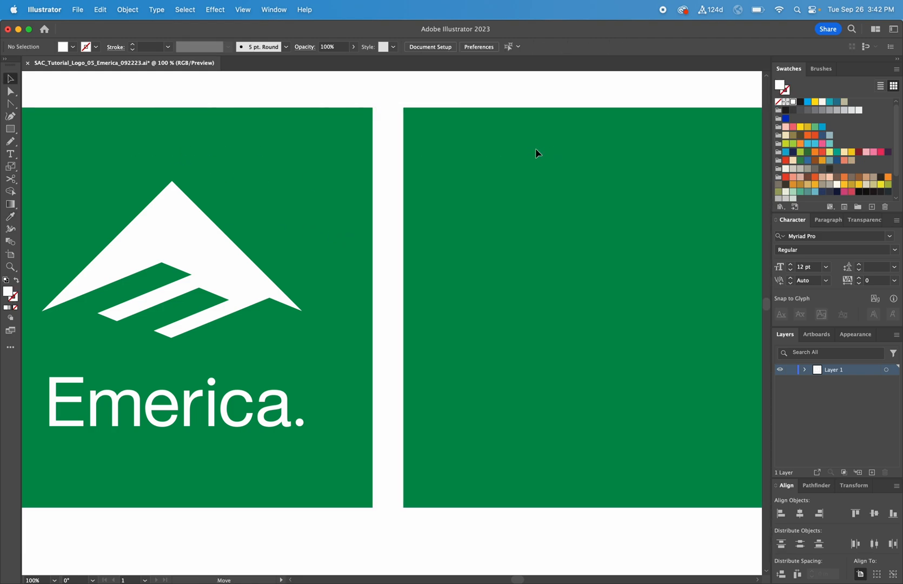
Bring the recreated mountain shape in front of the new green square.
shift+click(582, 377)
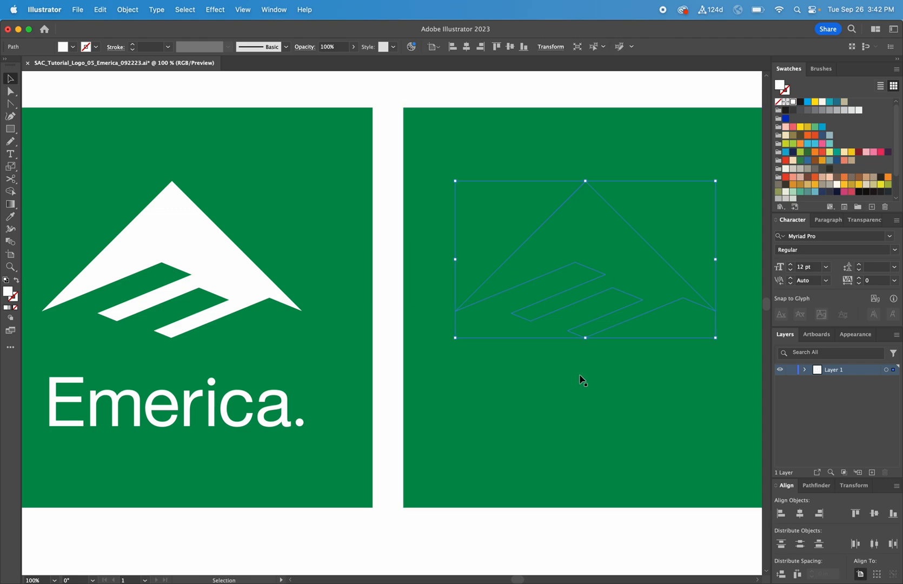
right_click(544, 274)
mouse_move(597, 526)
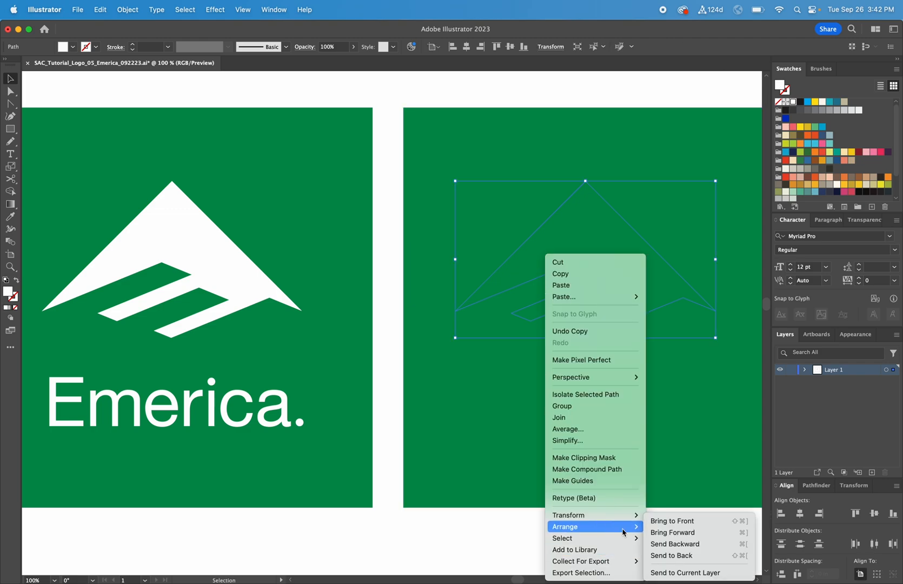
key(Return)
click(598, 538)
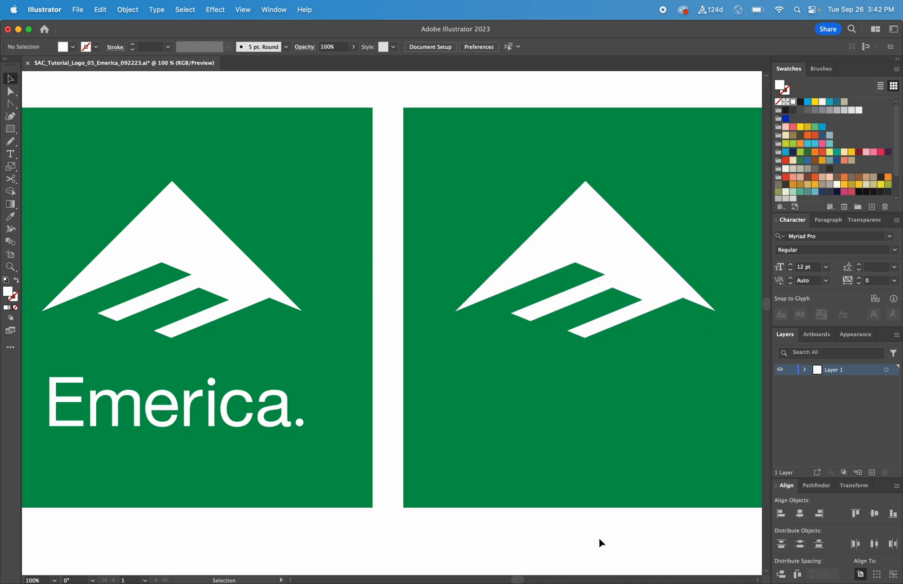
Nudge the mountain slightly to the right within the new square.
key(super+minus)
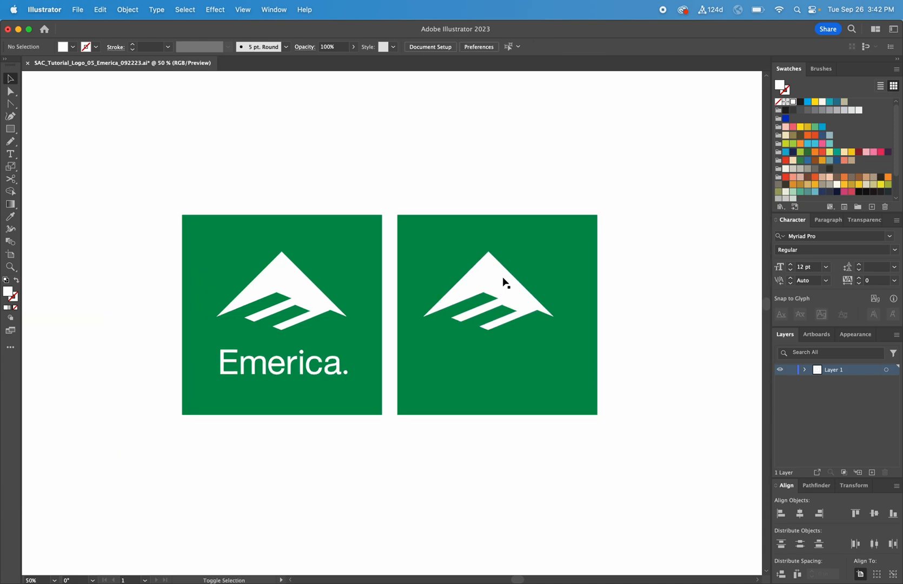
drag(504, 282, 514, 276)
click(629, 294)
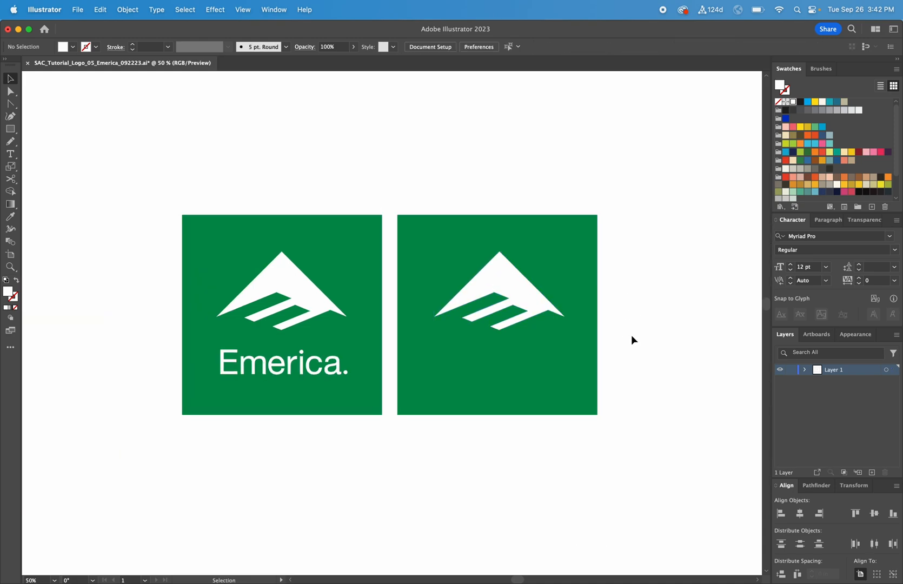
Move the Emerica. text block with its font note next to the two logo squares.
key(space)
drag(631, 336, 351, 313)
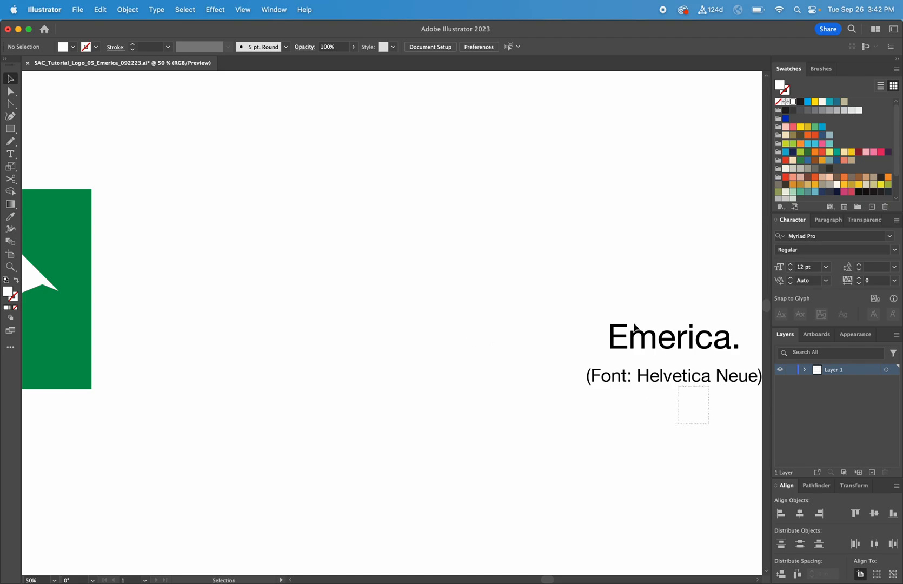
drag(664, 323, 189, 320)
scroll(293, 321, left, 10)
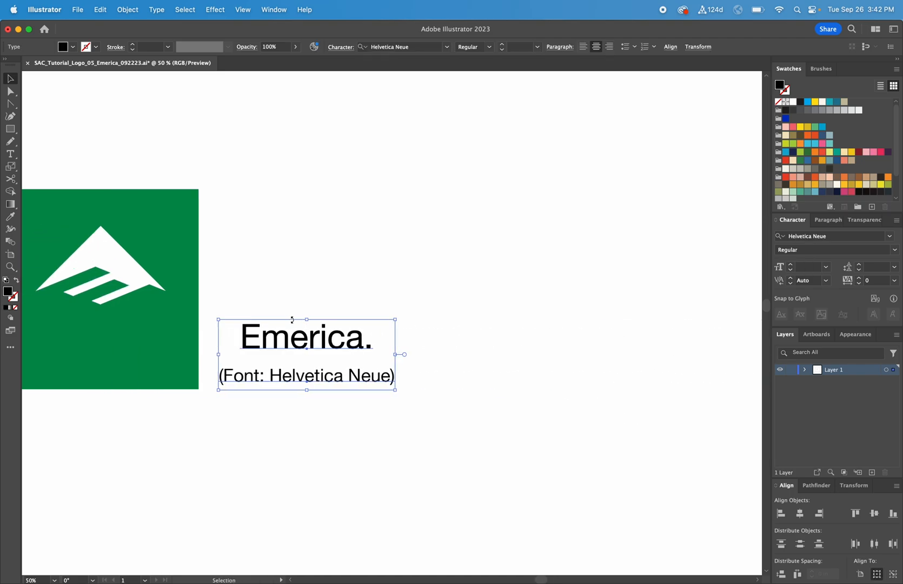
key(super+space)
mouse_move(715, 428)
mouse_down()
mouse_move(625, 414)
mouse_move(58, 160)
mouse_up()
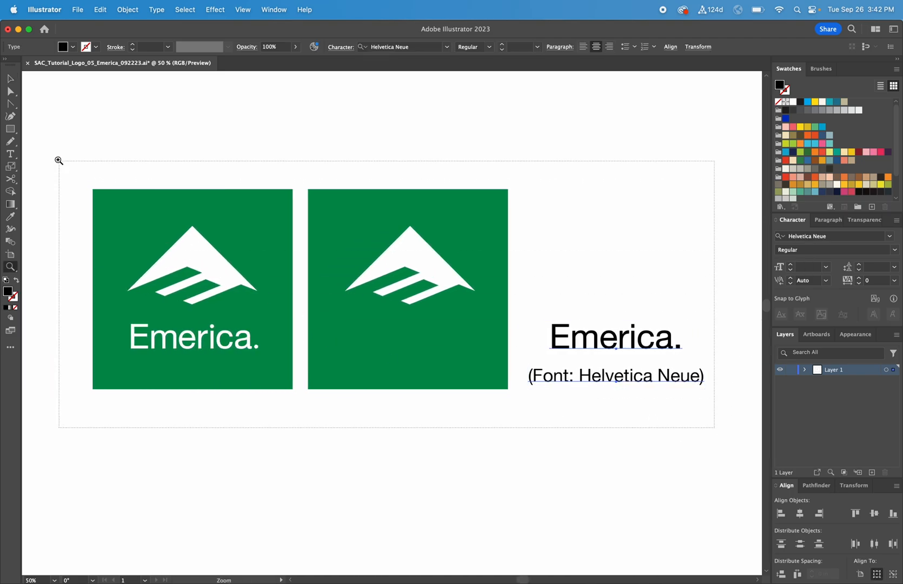
click(594, 217)
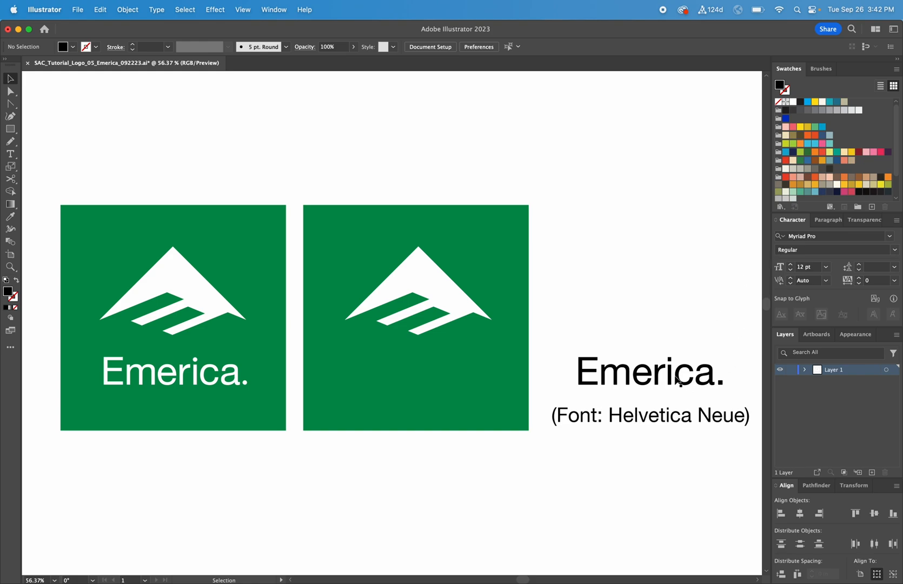
Place the Emerica. wordmark inside the new square and delete the font note label.
drag(678, 380, 454, 380)
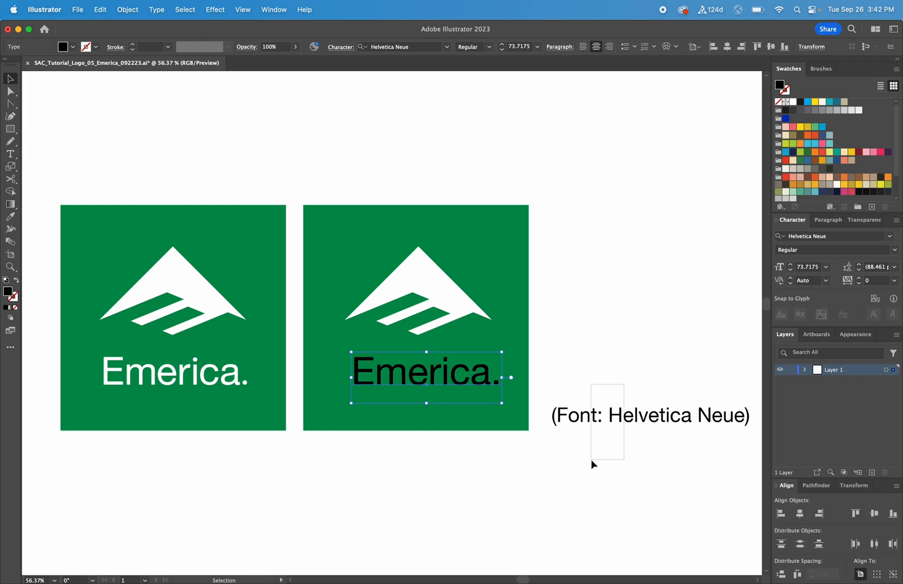
drag(592, 461, 45, 174)
key(Delete)
key(z)
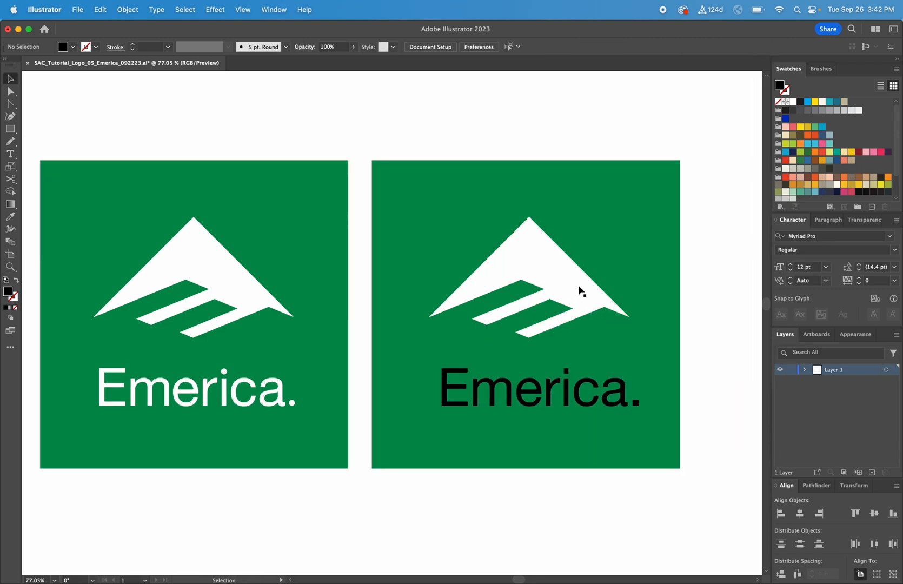
Center the new square's contents horizontally and nudge the wordmark slightly left.
click(605, 297)
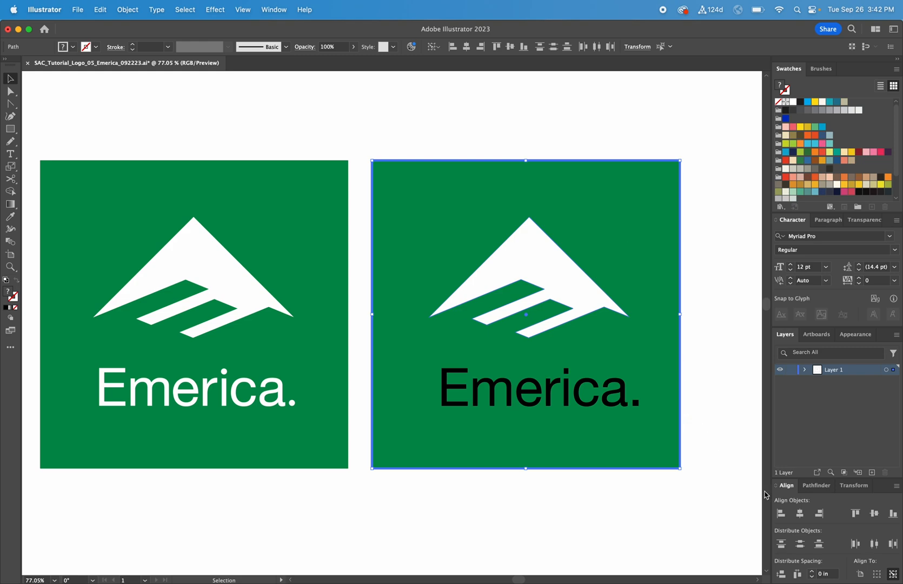
click(801, 515)
click(684, 466)
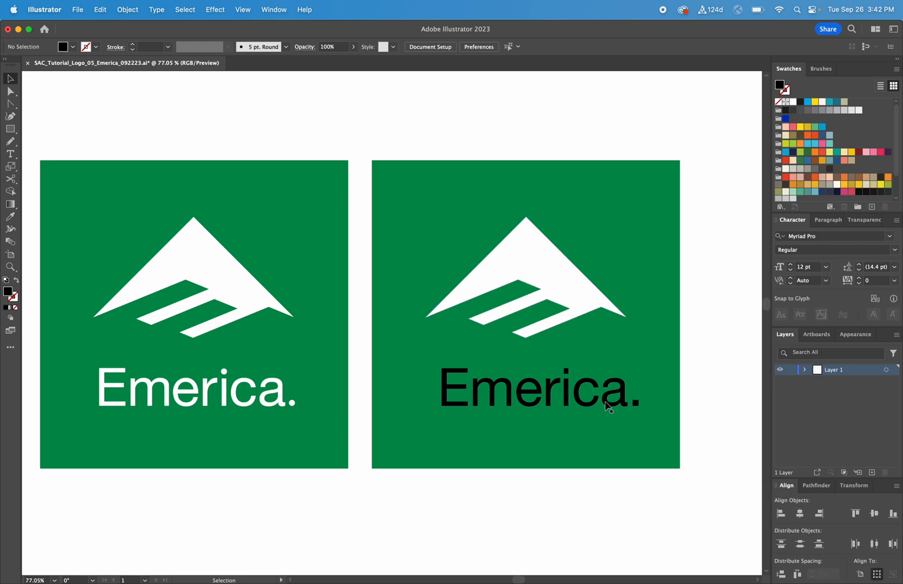
drag(609, 406, 604, 405)
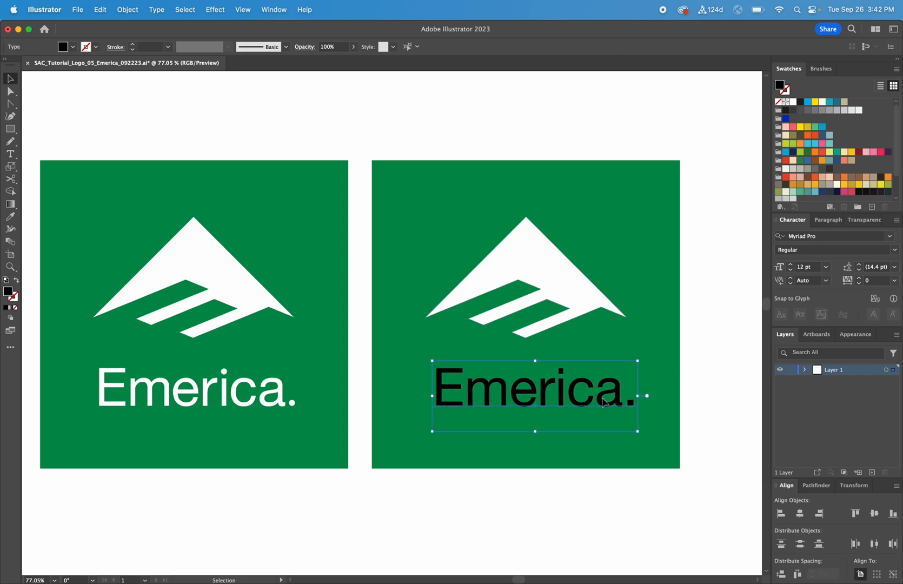
click(726, 397)
Give the new wordmark the original's white fill using the Eyedropper.
click(606, 406)
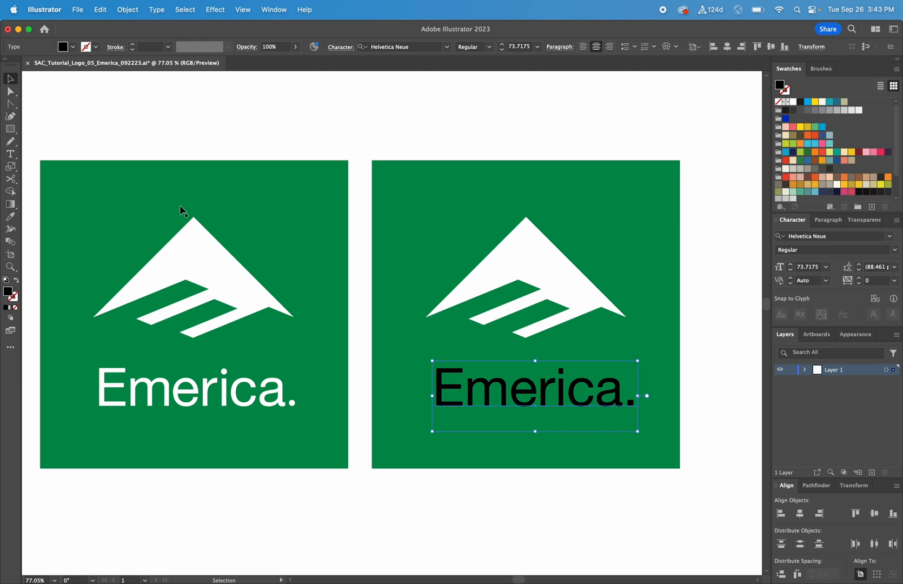
click(10, 216)
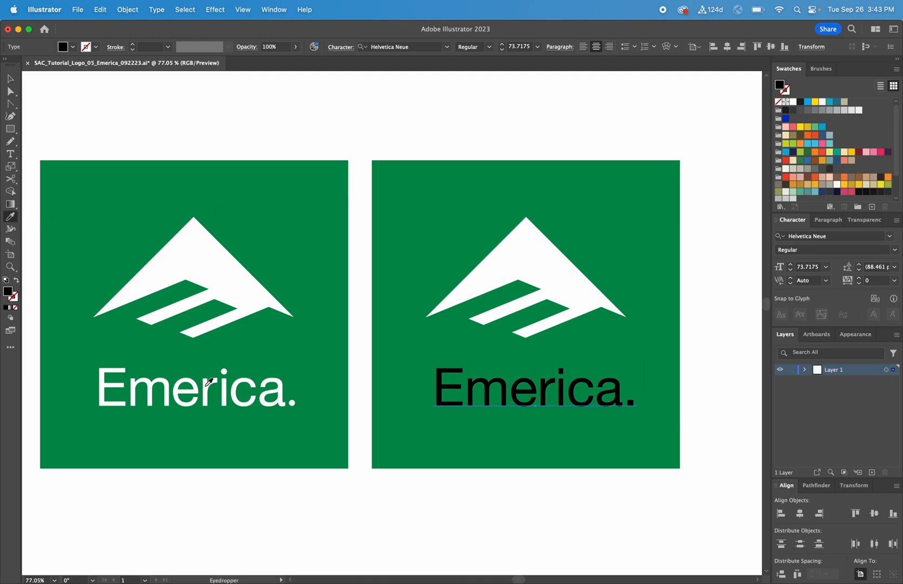
click(205, 384)
key(v)
click(706, 394)
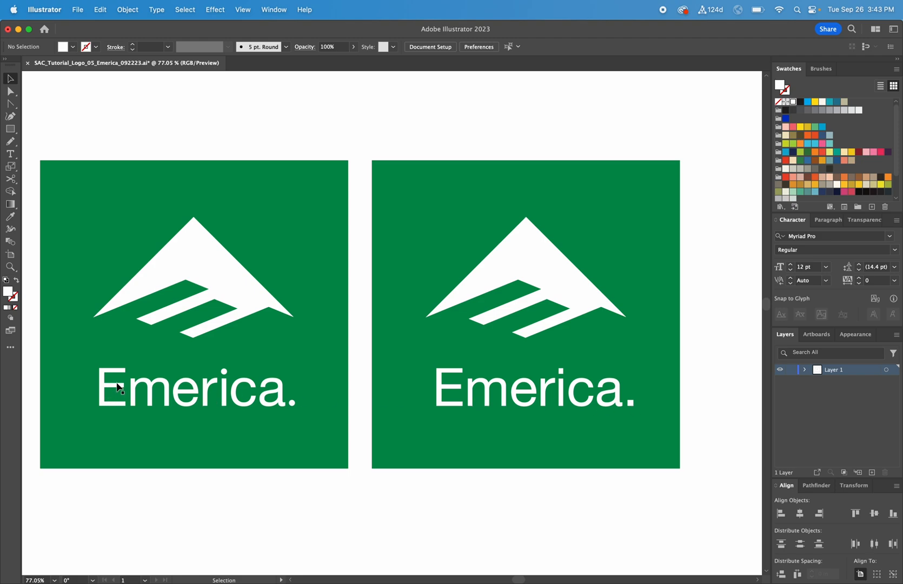
Convert the new Emerica. wordmark to outlines.
click(493, 390)
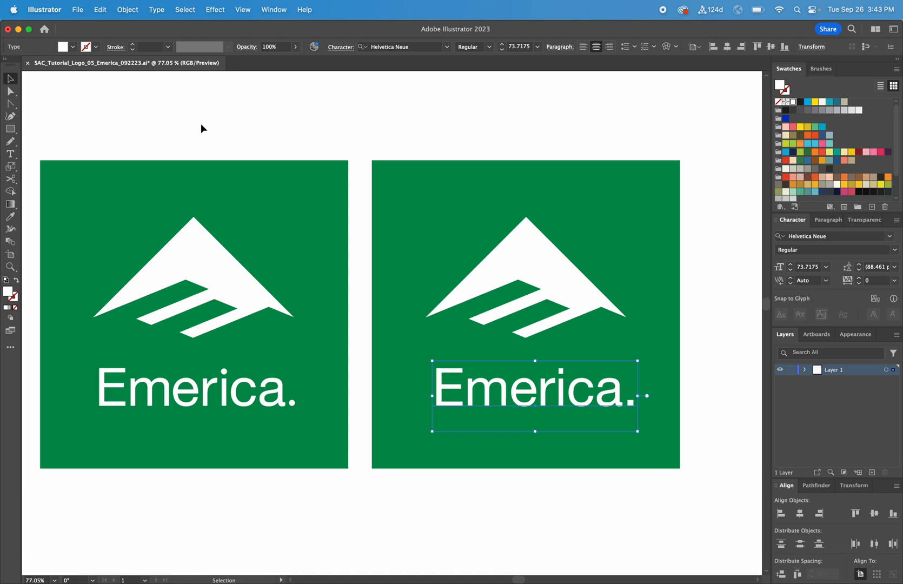
click(156, 10)
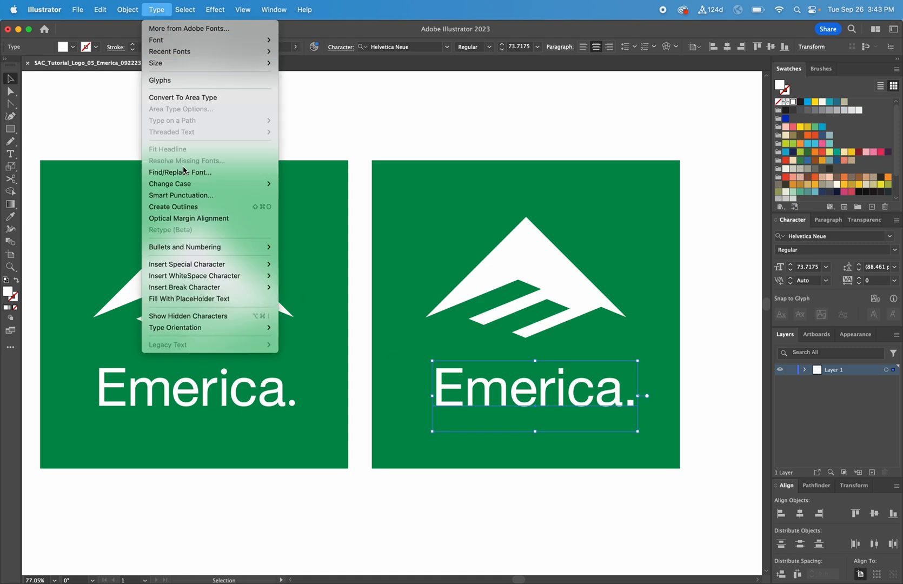
click(228, 208)
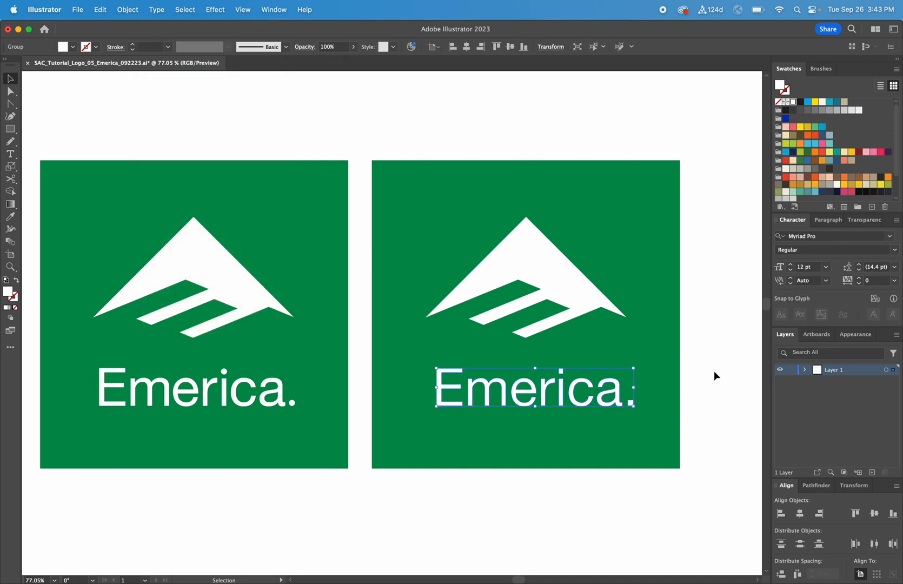
click(711, 391)
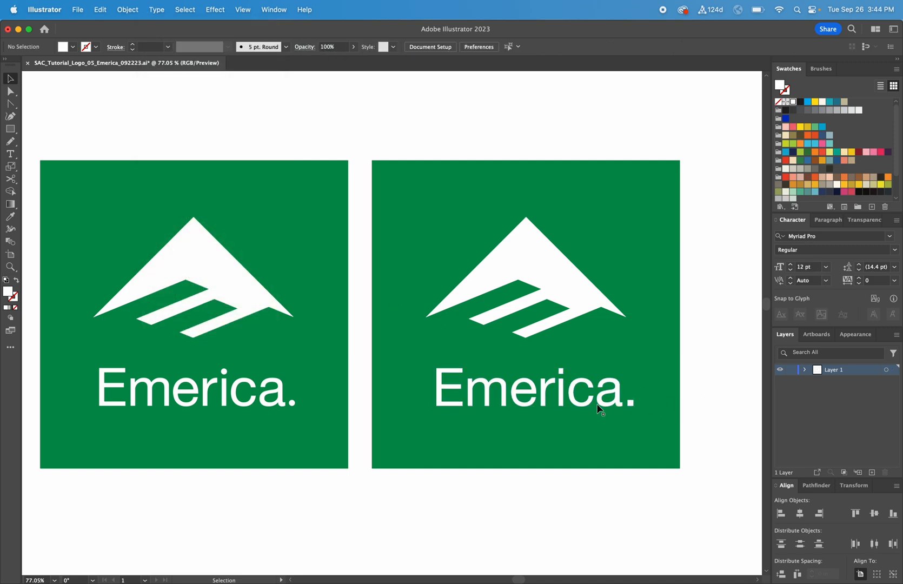
key(a)
click(438, 373)
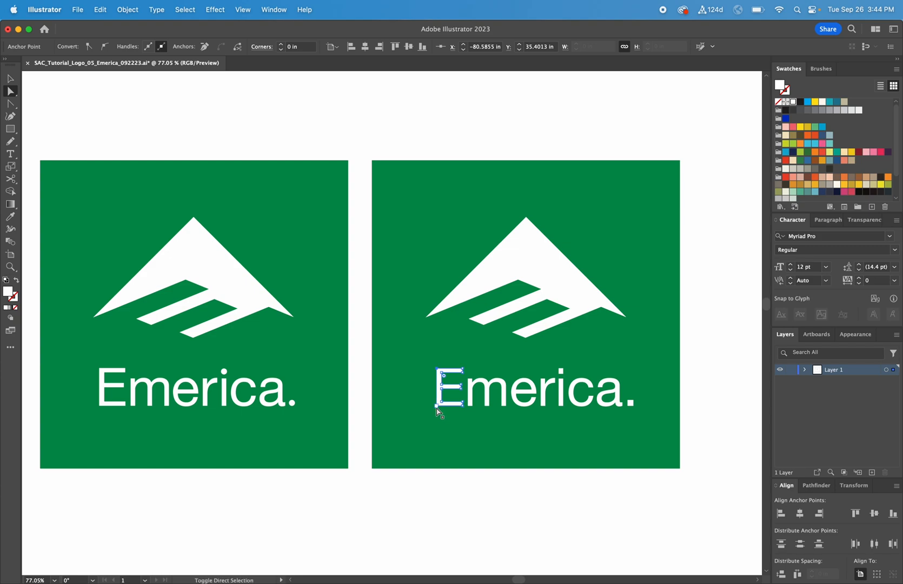
drag(437, 408, 399, 408)
key(super+z)
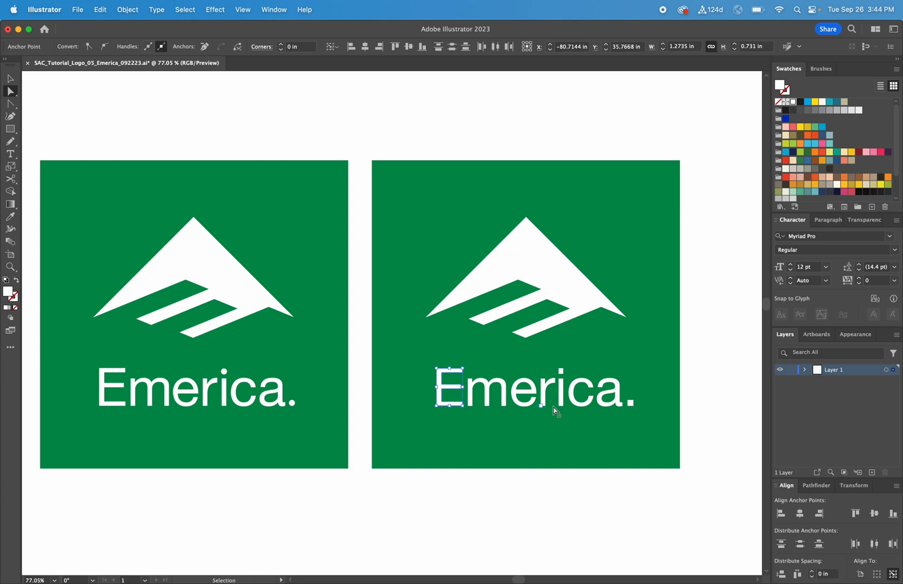
click(721, 411)
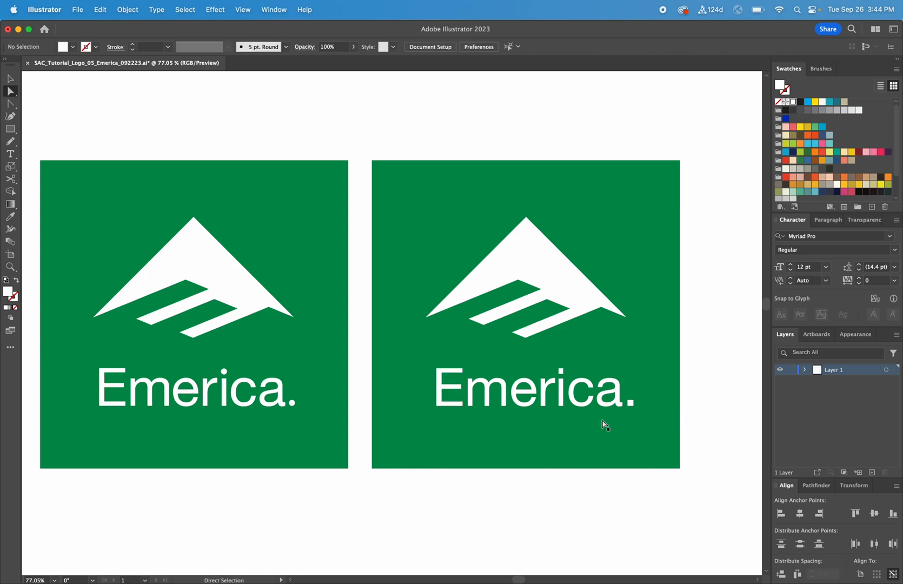
Ungroup the outlined letters and delete the period.
key(v)
click(546, 398)
right_click(544, 388)
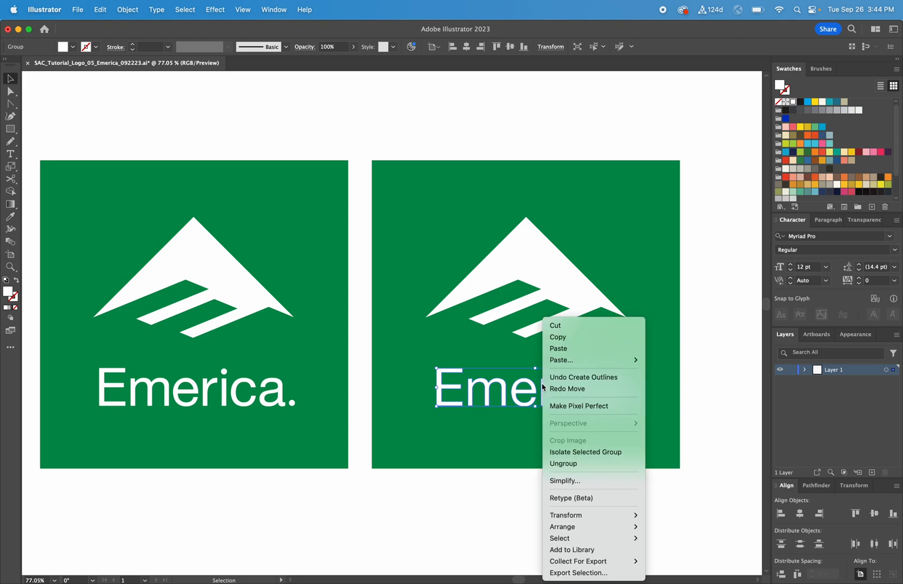
click(563, 464)
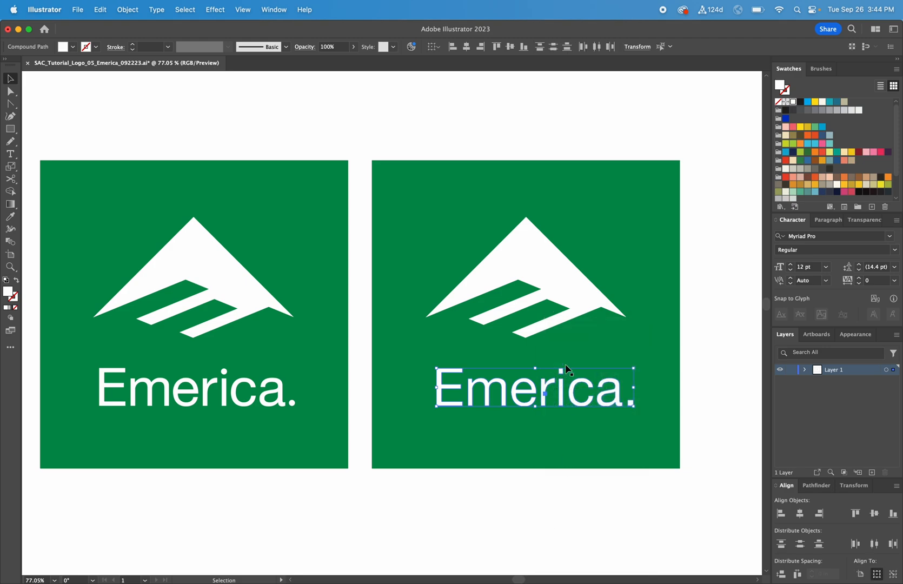
click(596, 479)
click(562, 391)
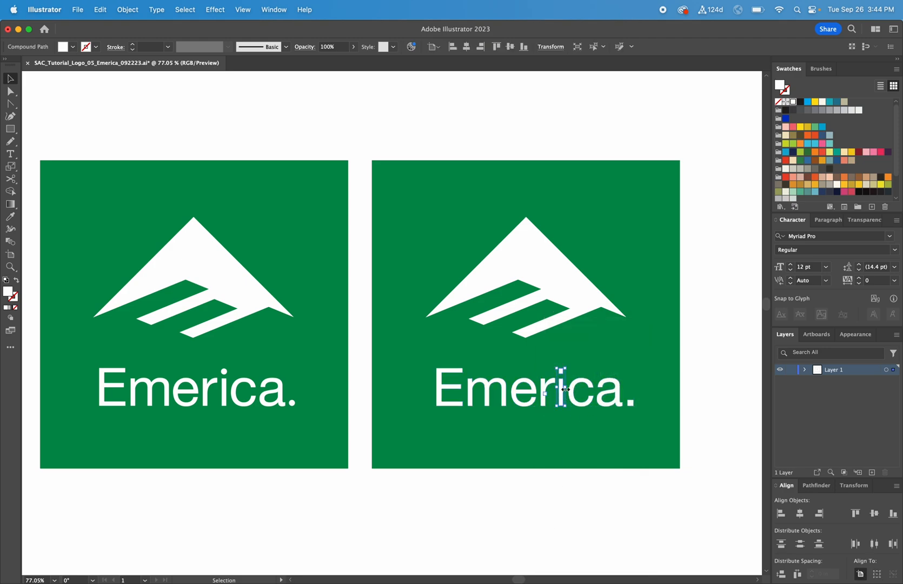
click(633, 407)
key(Delete)
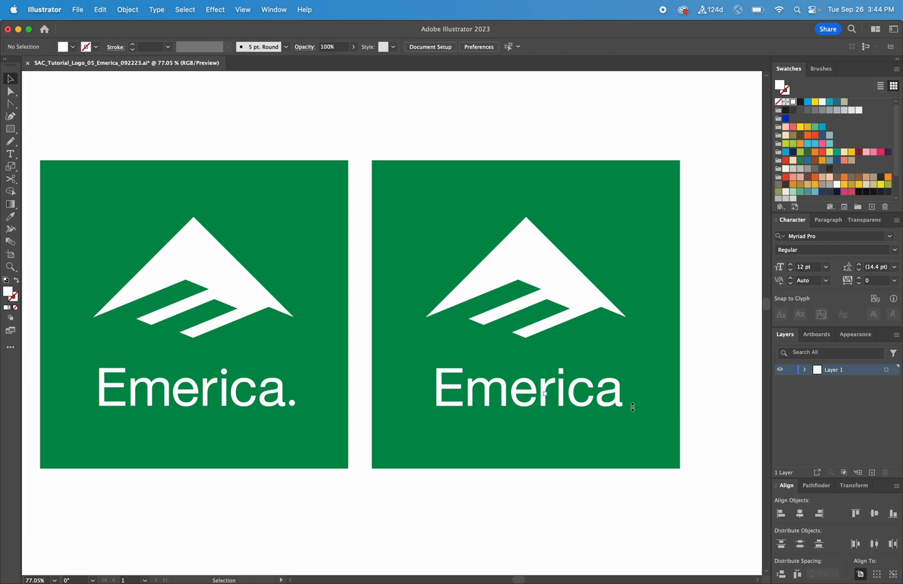
Release the i's compound path and delete its square dot.
click(563, 384)
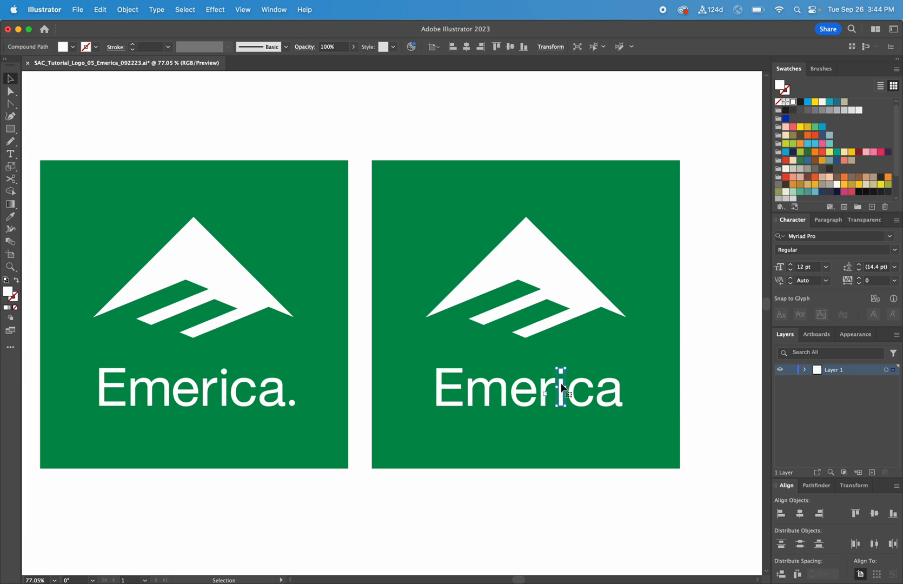
right_click(562, 387)
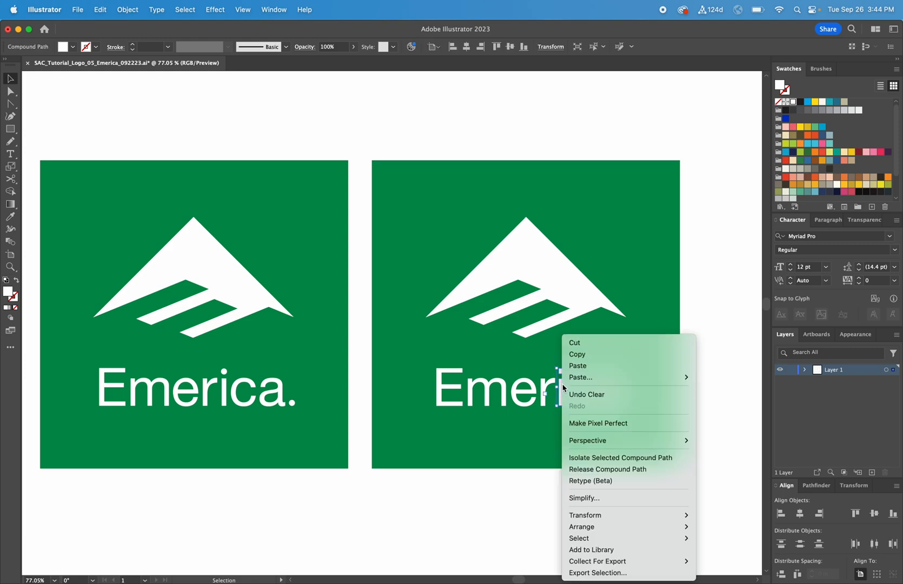
click(619, 473)
click(636, 496)
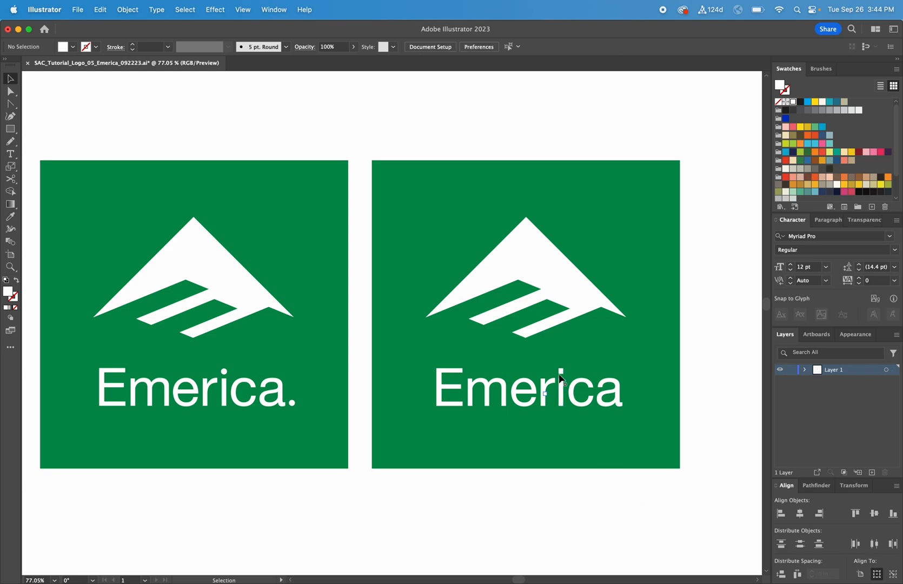
click(562, 371)
key(Delete)
Draw circular dots for the i and the period with the Ellipse tool.
key(z)
drag(684, 478, 416, 284)
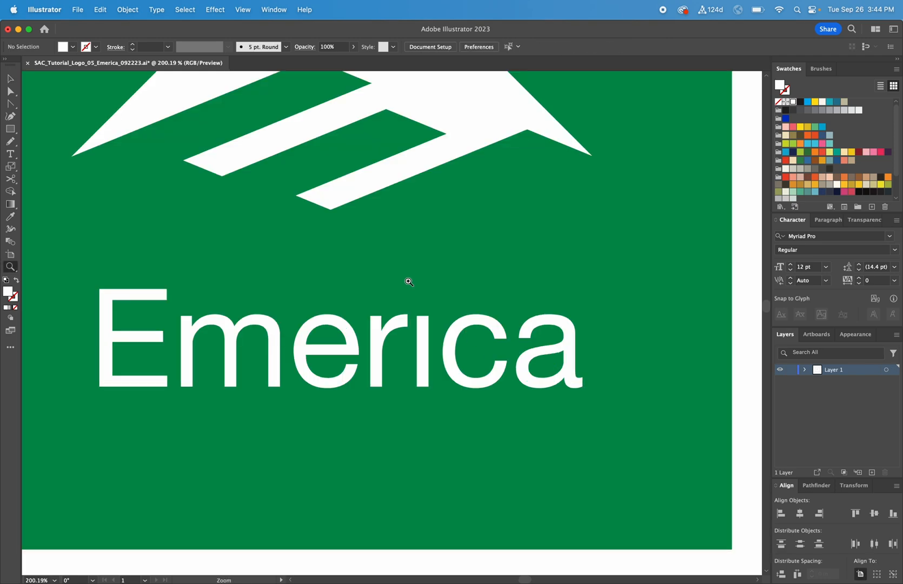
drag(9, 129, 45, 141)
mouse_move(428, 288)
mouse_down()
mouse_move(432, 296)
mouse_move(415, 300)
mouse_move(424, 295)
mouse_move(599, 382)
mouse_up()
key(v)
click(476, 277)
key(super+1)
drag(248, 462, 480, 467)
click(481, 474)
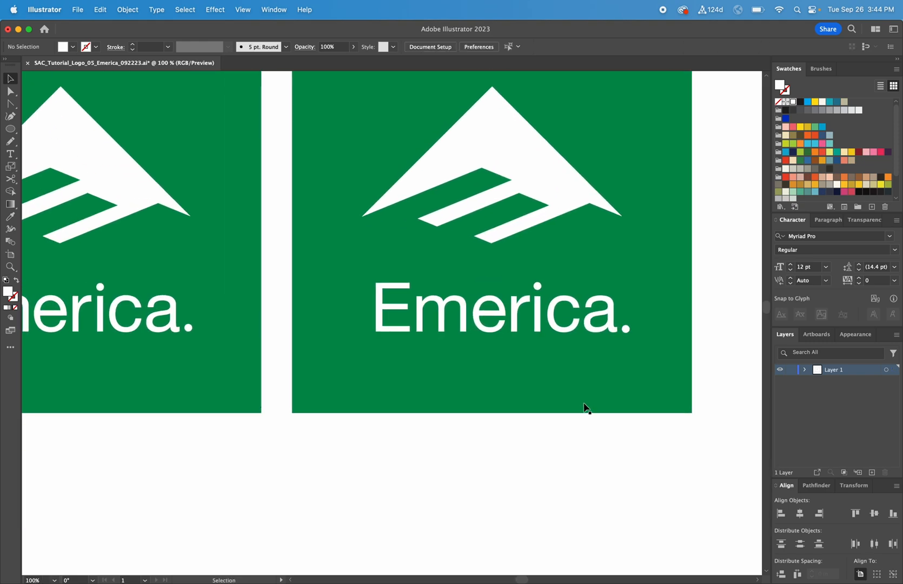
Nudge the new round dot above the i slightly downward into position.
click(538, 287)
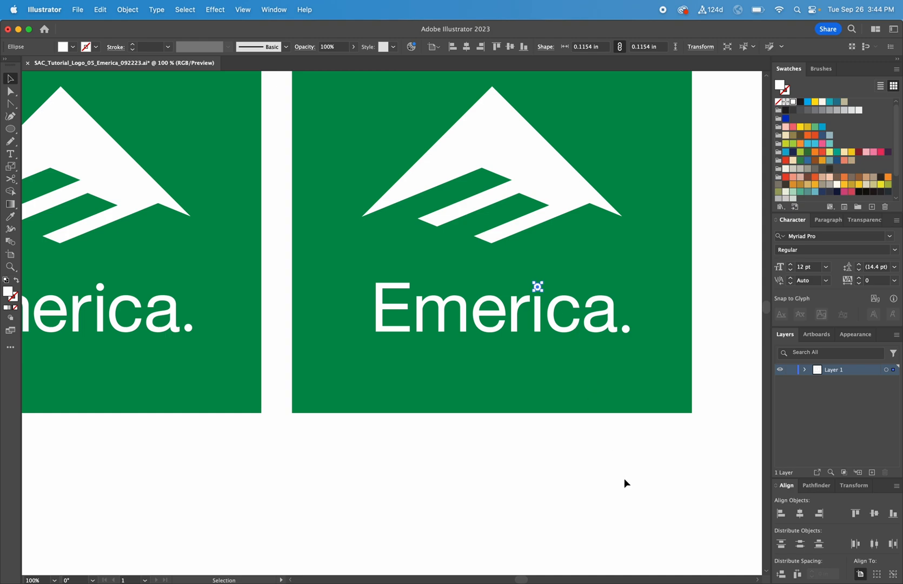
key(Down)
key(Down)
click(619, 480)
Raise the middle arm of the outlined E slightly using direct selection.
scroll(590, 419, left, 5)
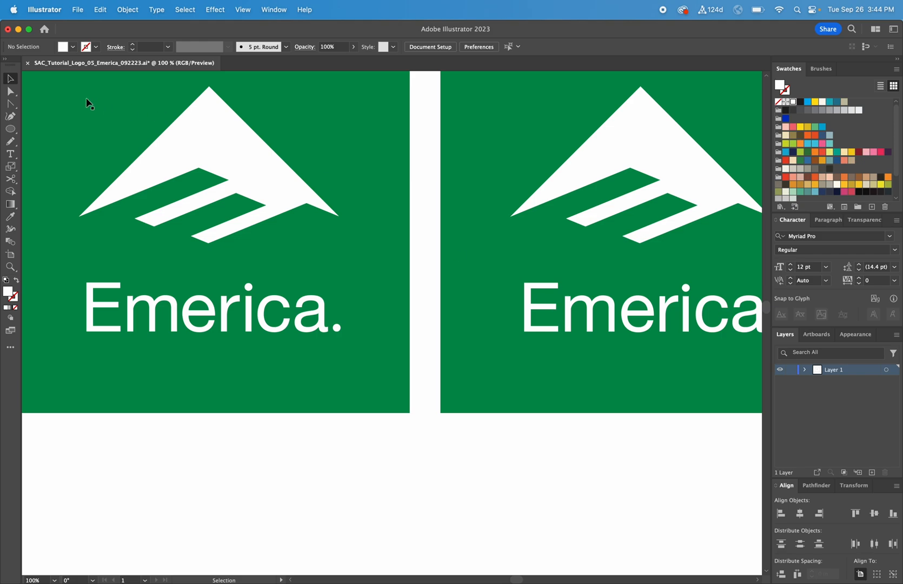
click(10, 92)
click(555, 307)
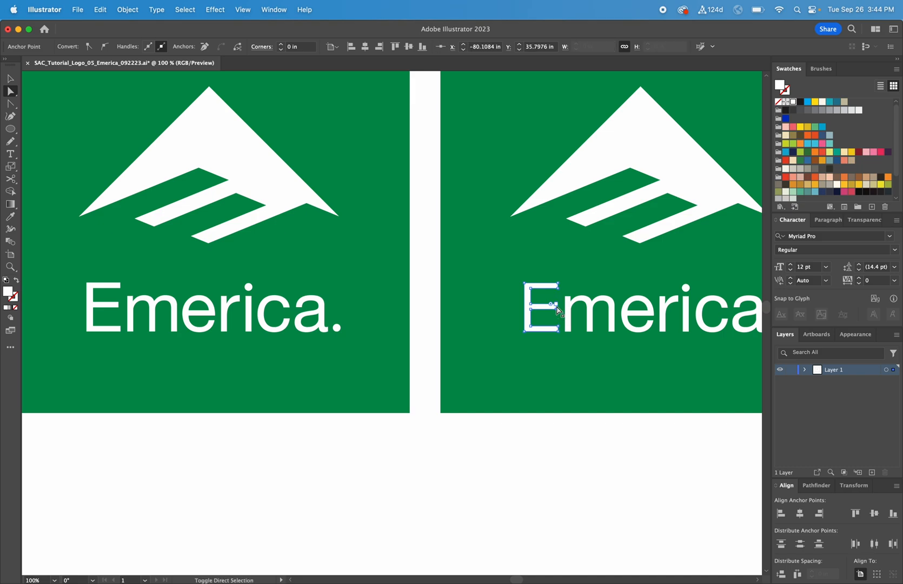
shift+click(556, 308)
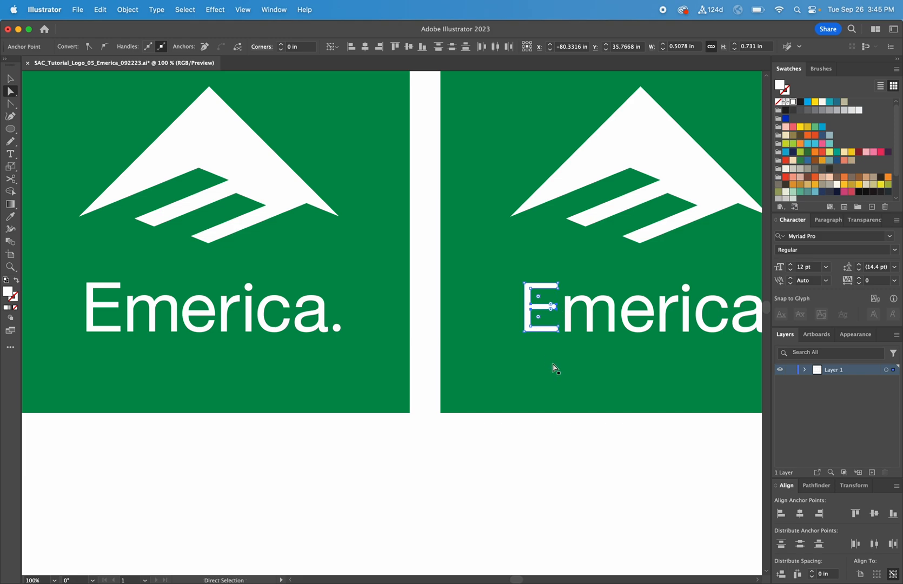
key(Up)
key(Up)
key(v)
click(581, 455)
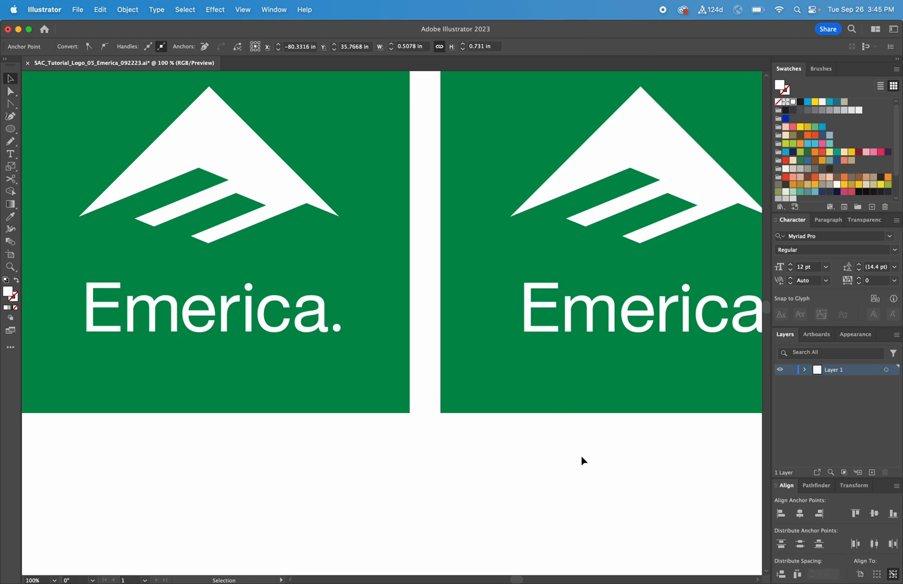
Select the whole rebuilt Emerica. wordmark and nudge it slightly left within its green artboard.
key(super+minus)
drag(684, 440, 169, 140)
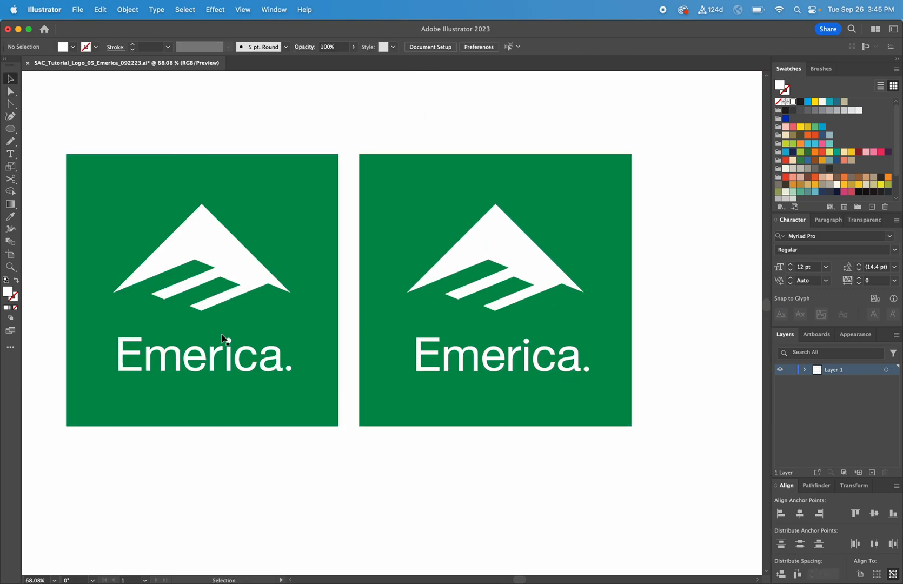
drag(648, 440, 400, 326)
key(Left)
key(Left)
key(Left)
key(Left)
key(Left)
key(Left)
key(Left)
key(Left)
key(Left)
key(Left)
key(Left)
key(Left)
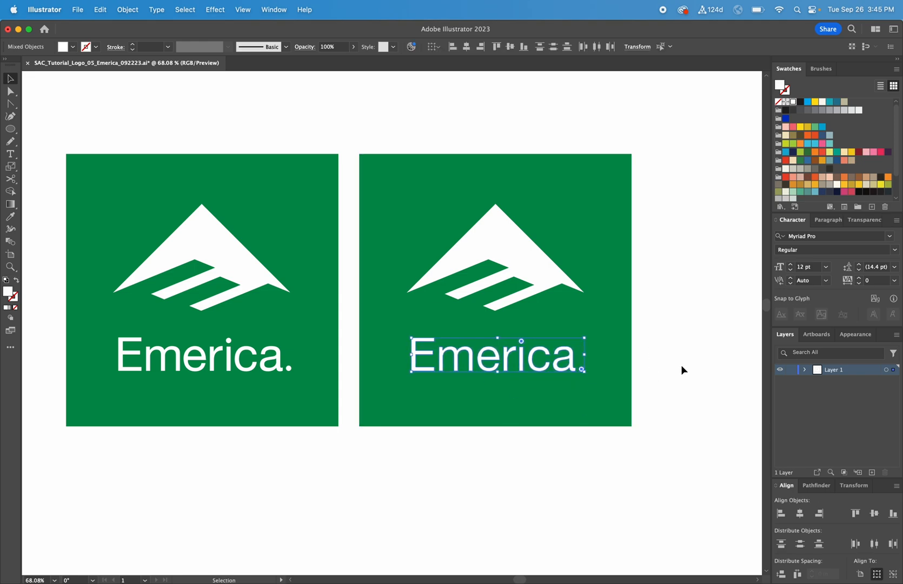
click(696, 372)
scroll(697, 370, left, 3)
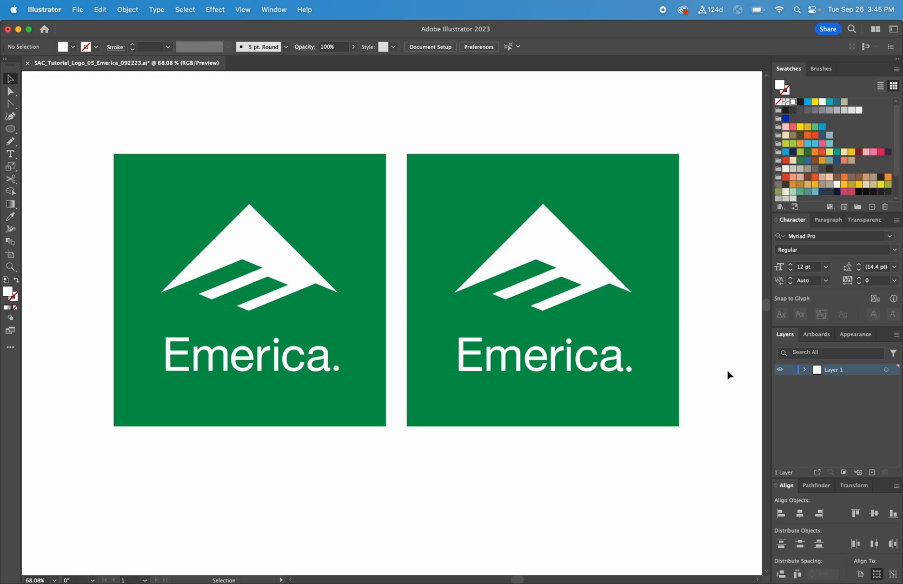